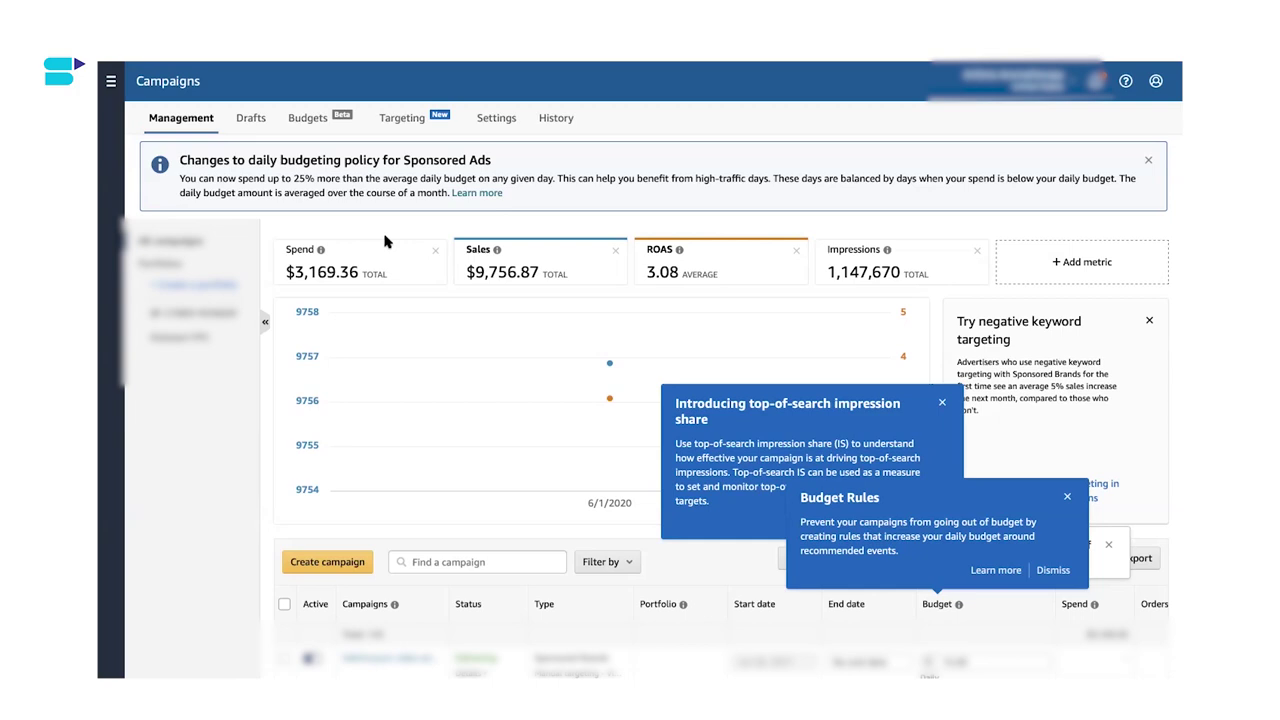
Go to the Stores overview from the navigation menu and start a Store for the first brand
{"action": "left_click", "coordinate": [113, 83]}
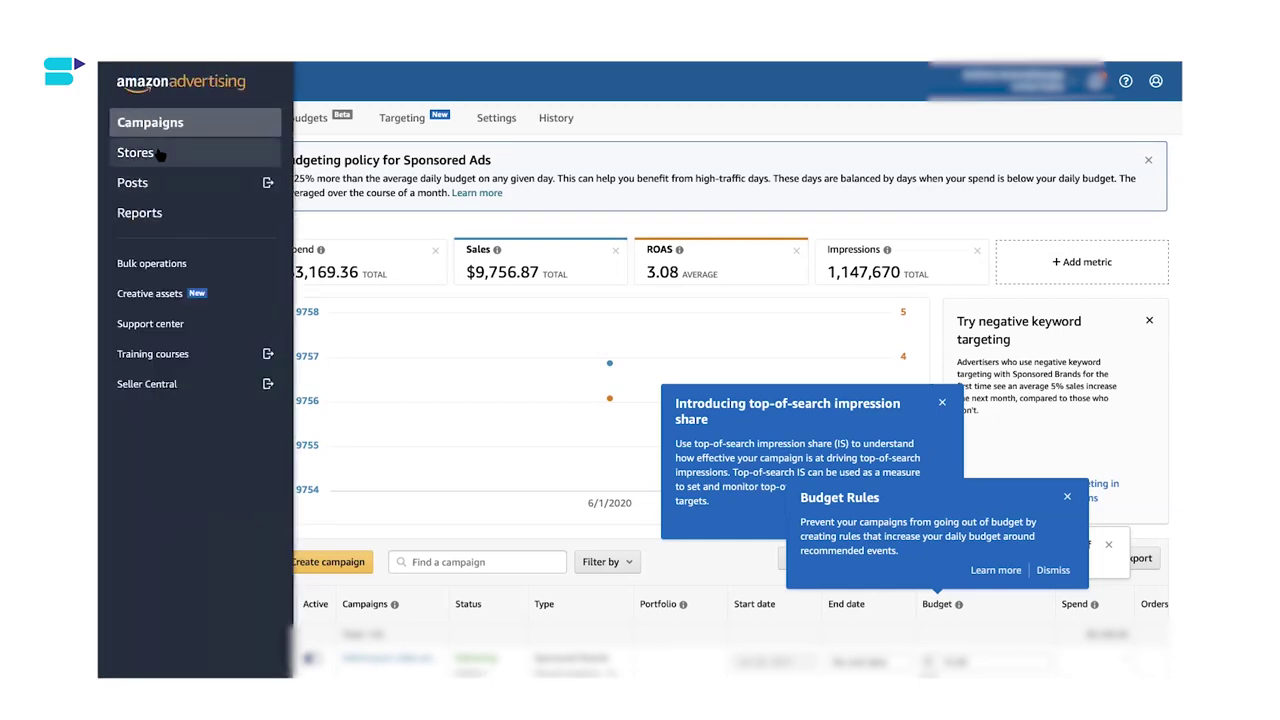
{"action": "left_click", "coordinate": [138, 152]}
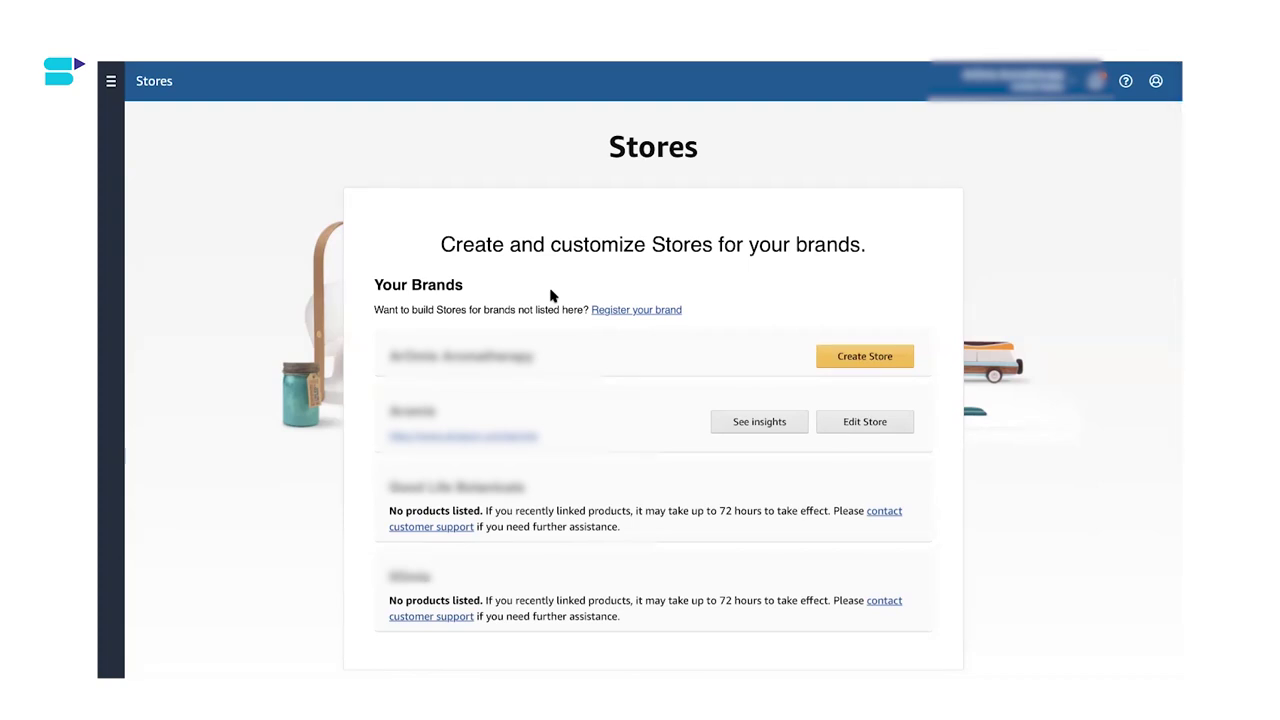
{"action": "scroll", "coordinate": [551, 296], "scroll_direction": "down", "scroll_amount": 1}
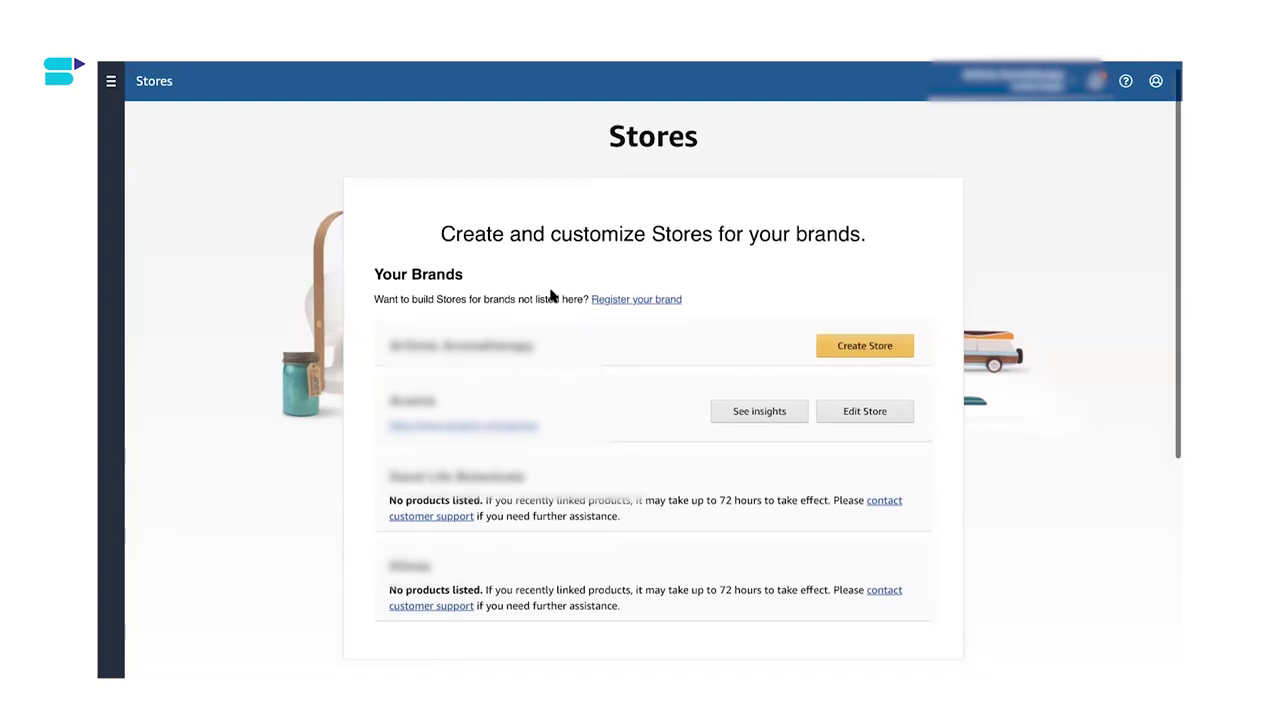
{"action": "left_click", "coordinate": [878, 347]}
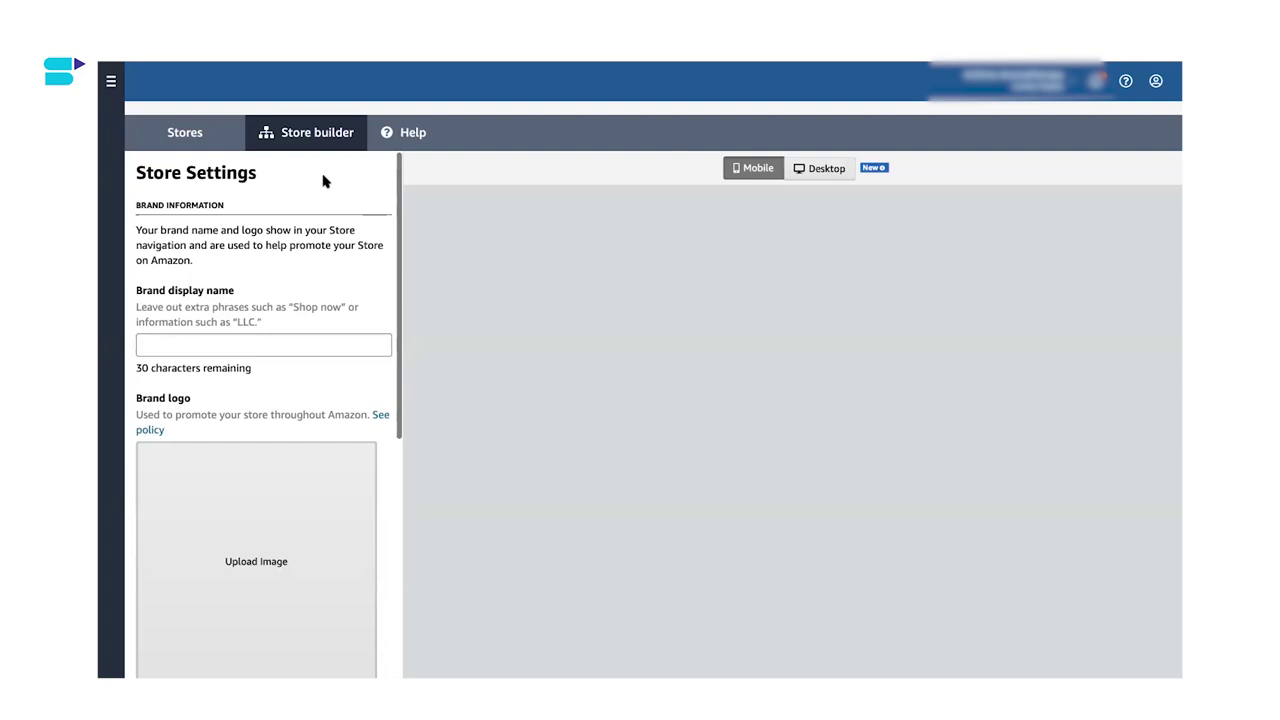
Review the Store Settings brand name and logo, noting the 400 x 400 pixel minimum
{"action": "scroll", "coordinate": [323, 181], "scroll_direction": "down", "scroll_amount": 1}
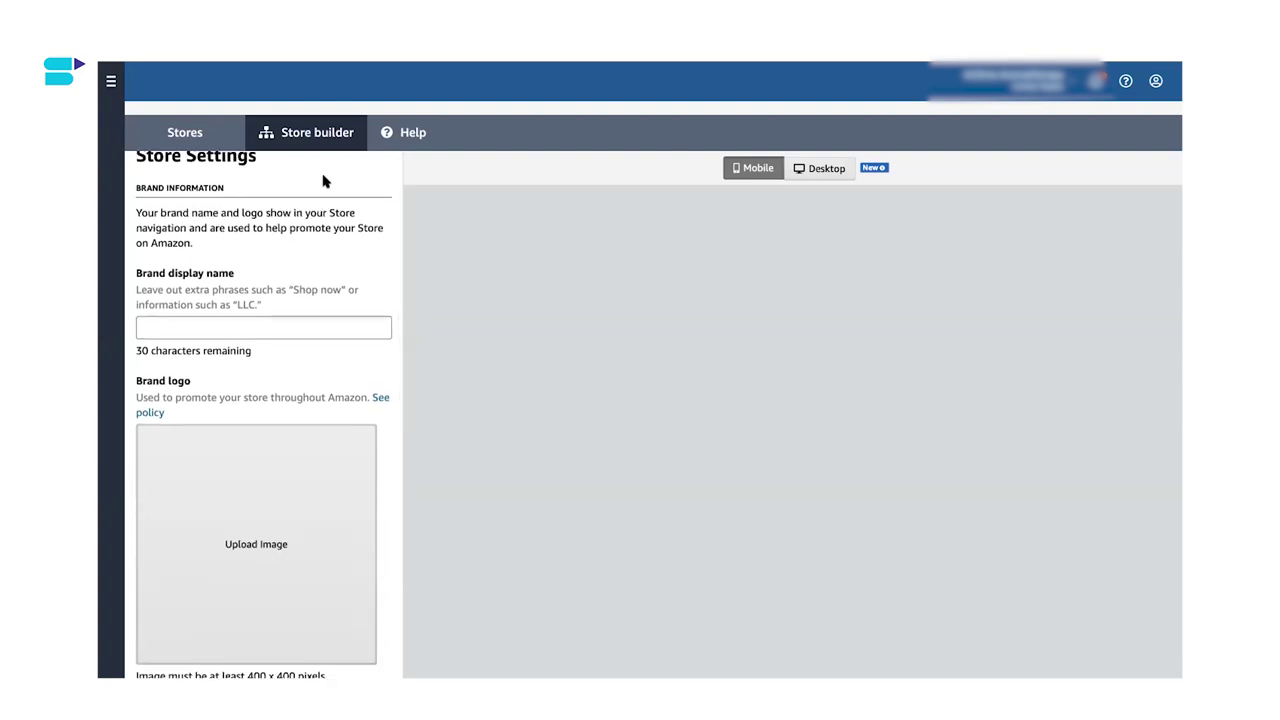
{"action": "scroll", "coordinate": [290, 228], "scroll_direction": "down", "scroll_amount": 3}
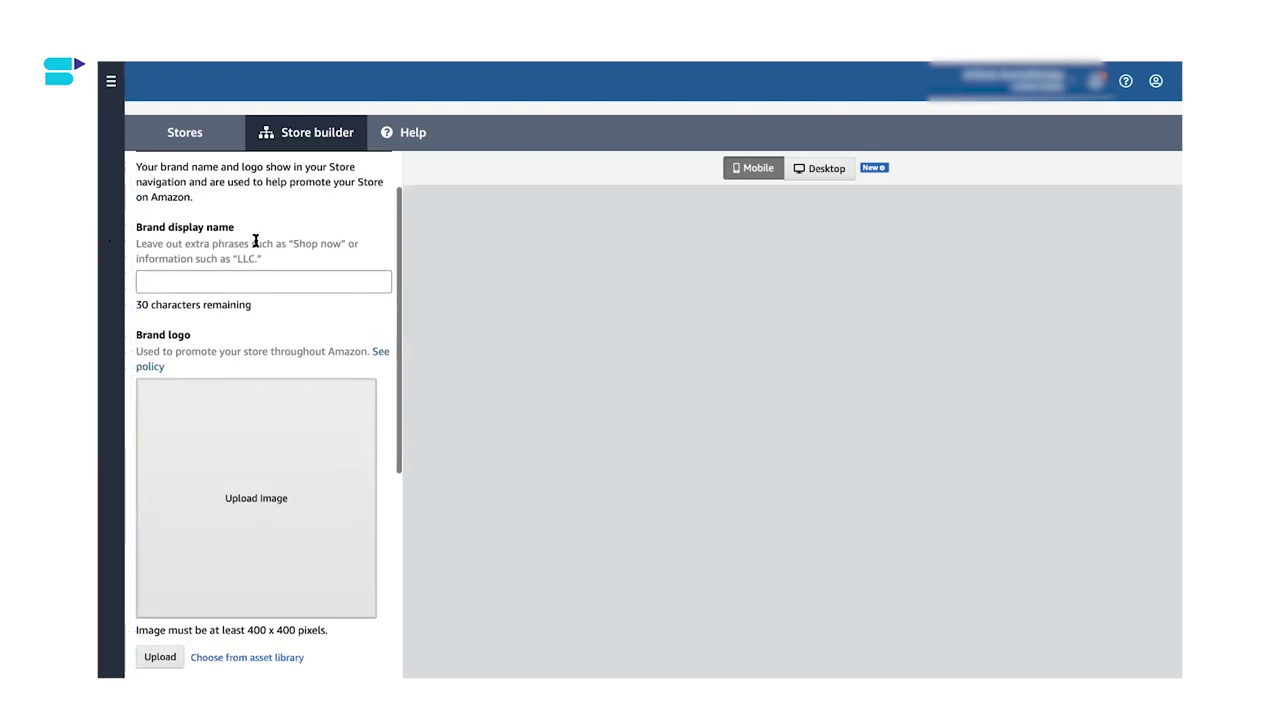
{"action": "scroll", "coordinate": [255, 241], "scroll_direction": "down", "scroll_amount": 1}
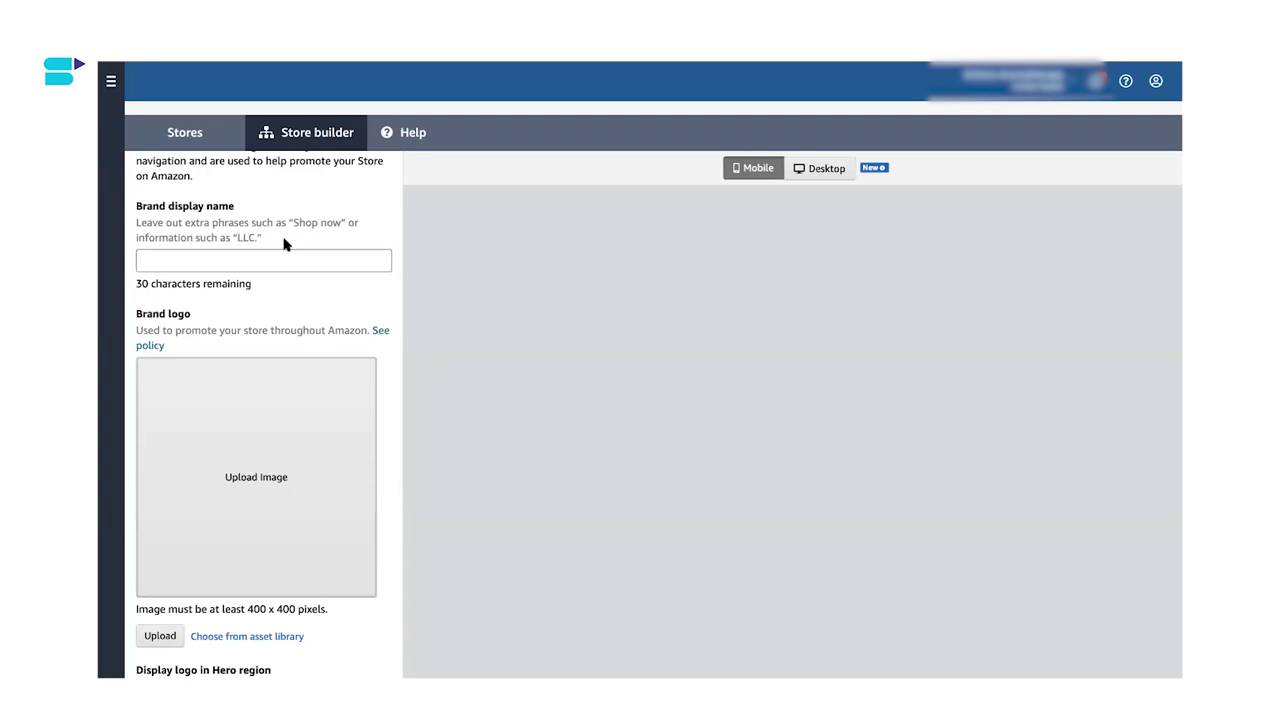
{"action": "scroll", "coordinate": [280, 246], "scroll_direction": "down", "scroll_amount": 2}
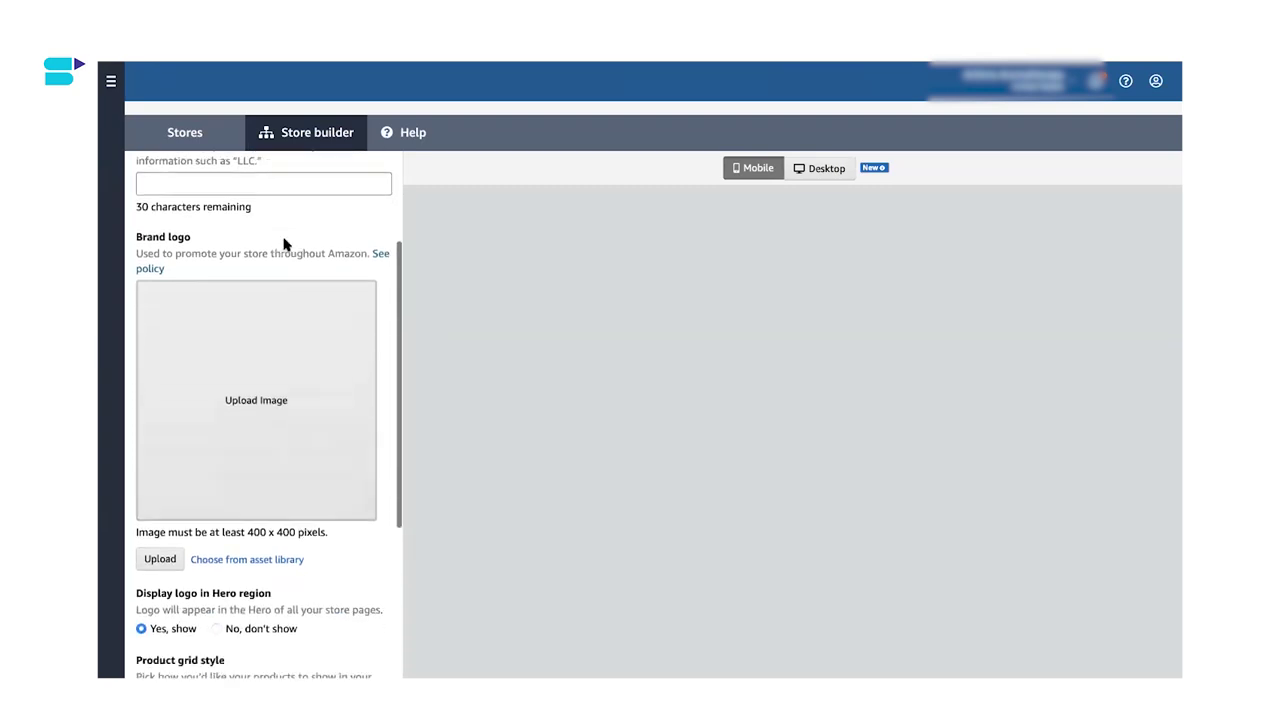
{"action": "scroll", "coordinate": [200, 270], "scroll_direction": "down", "scroll_amount": 2}
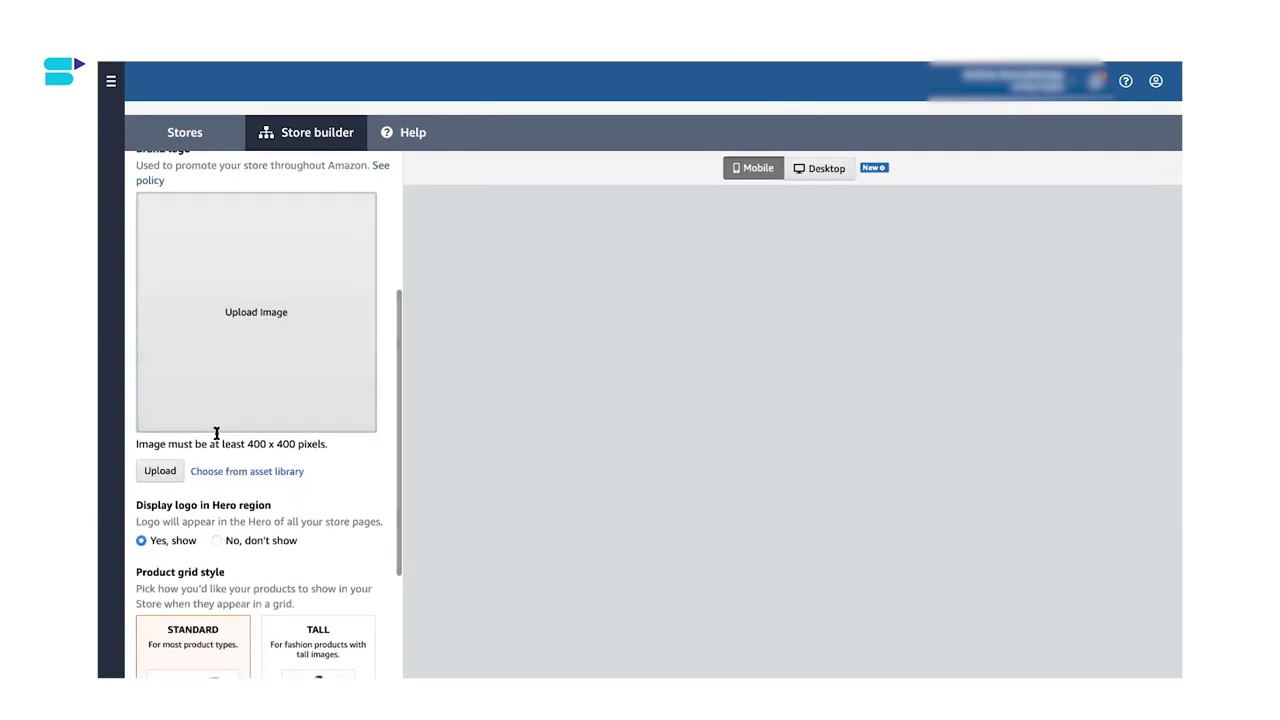
{"action": "left_click_drag", "start_coordinate": [250, 443], "coordinate": [340, 449]}
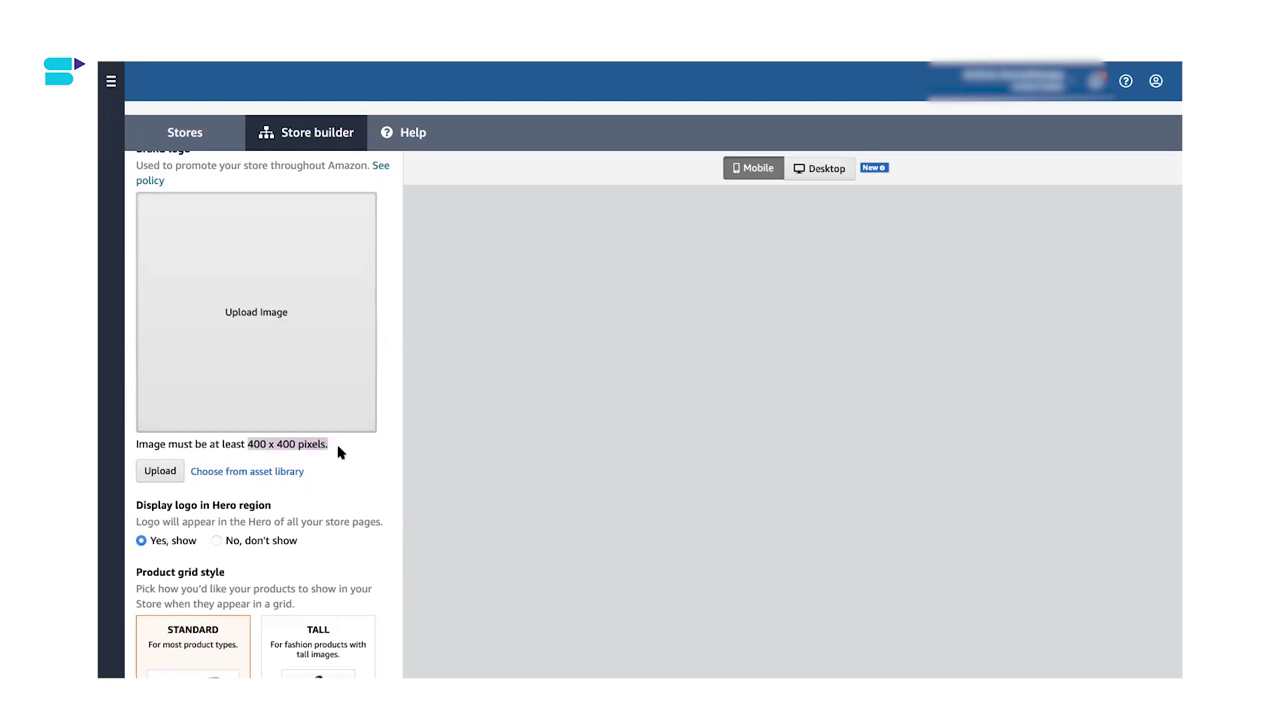
{"action": "left_click", "coordinate": [338, 453]}
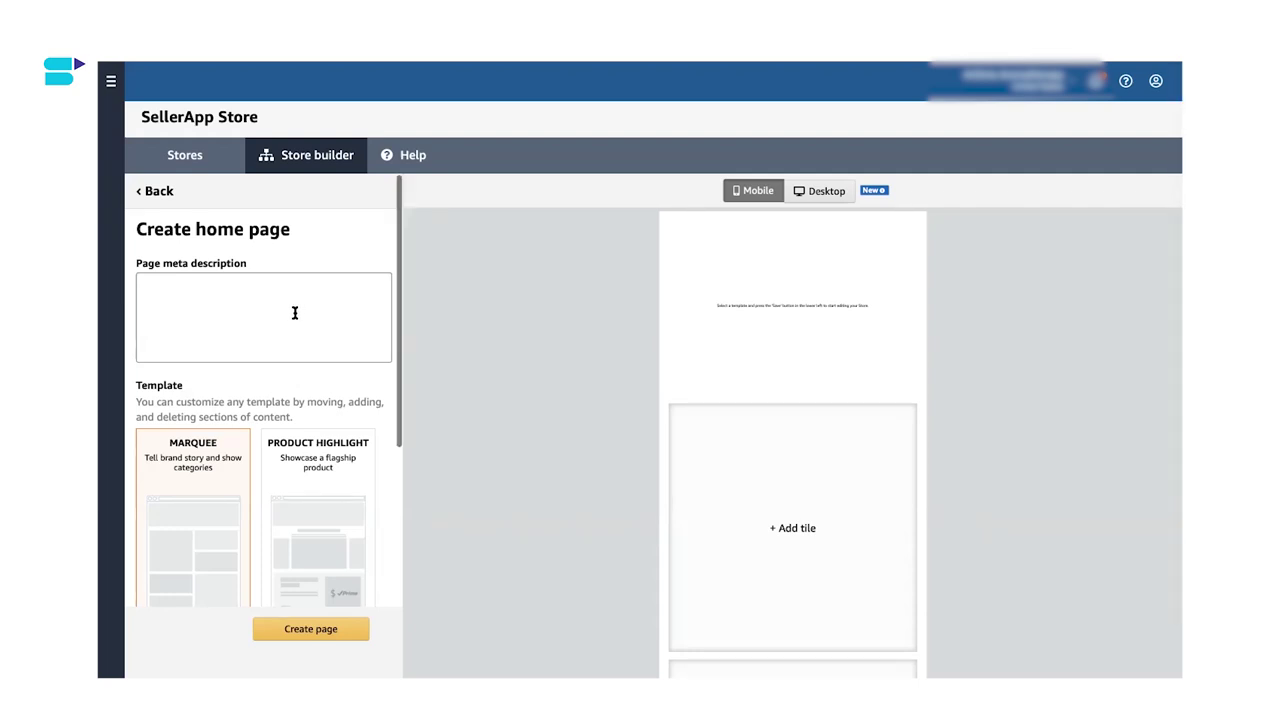
{"action": "left_click", "coordinate": [287, 307]}
{"action": "scroll", "coordinate": [286, 308], "scroll_direction": "down", "scroll_amount": 1}
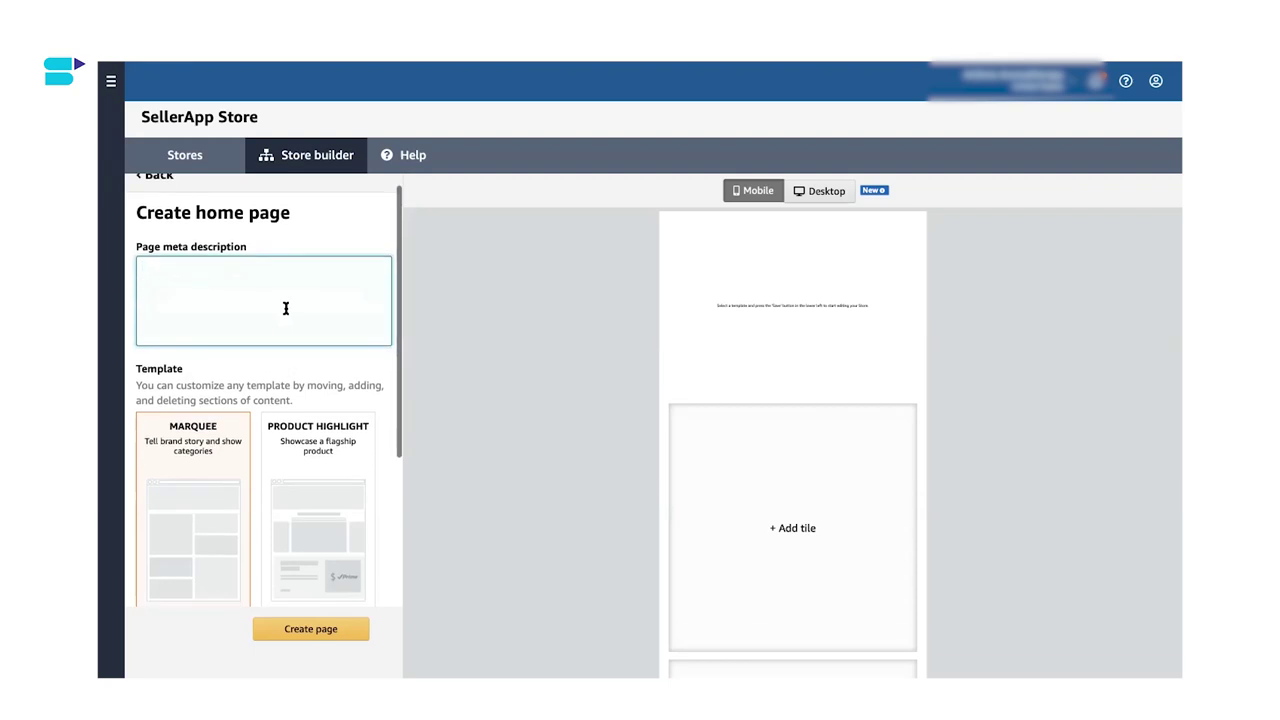
{"action": "scroll", "coordinate": [286, 308], "scroll_direction": "up", "scroll_amount": 1}
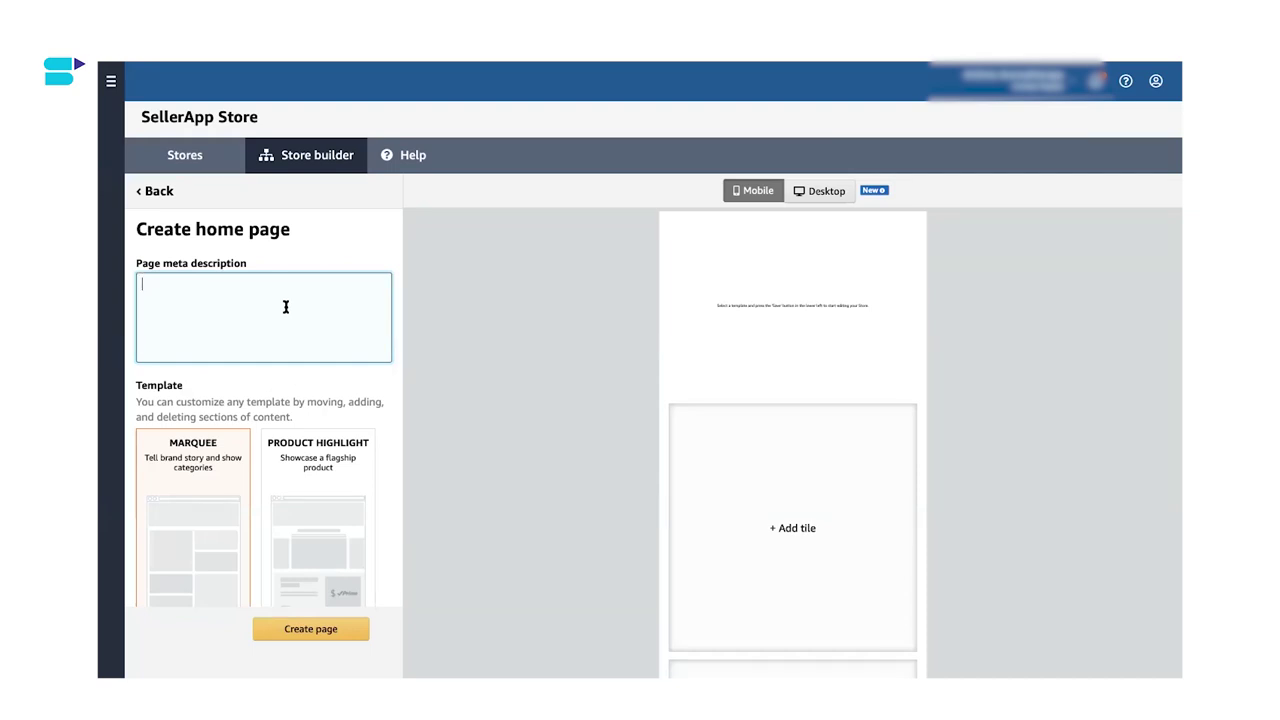
{"action": "scroll", "coordinate": [285, 307], "scroll_direction": "down", "scroll_amount": 1}
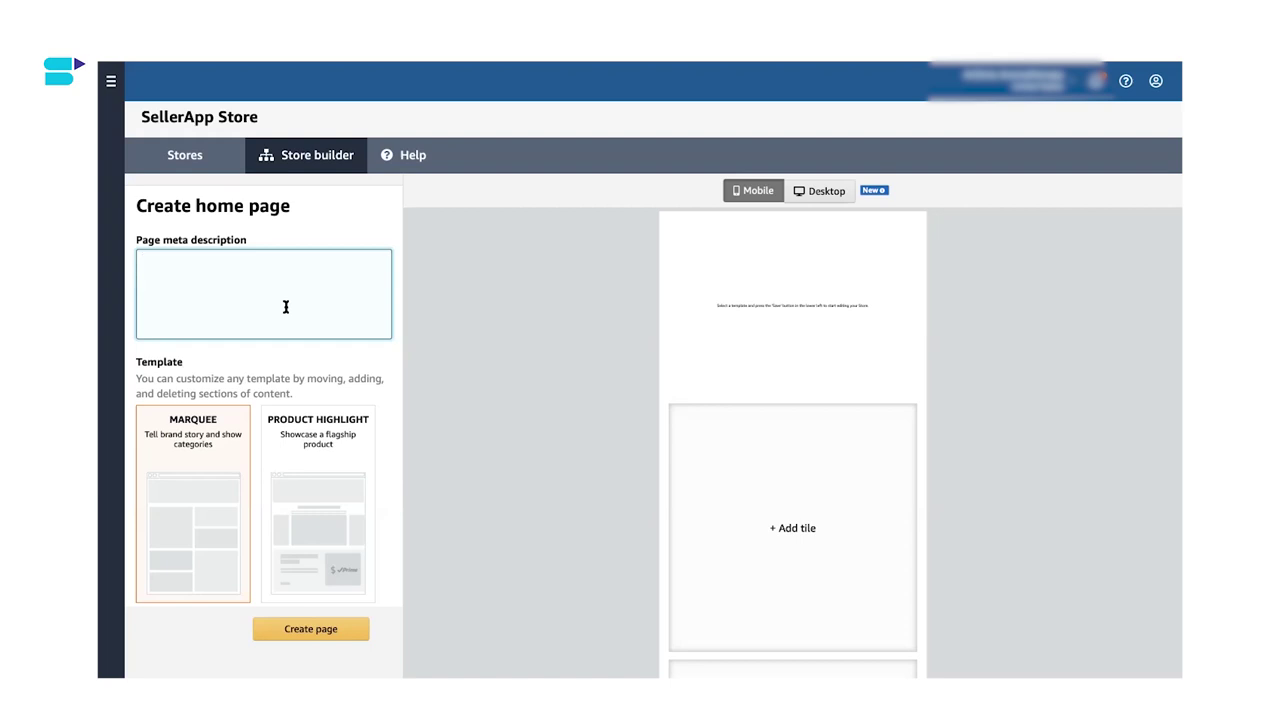
{"action": "scroll", "coordinate": [268, 307], "scroll_direction": "up", "scroll_amount": 1}
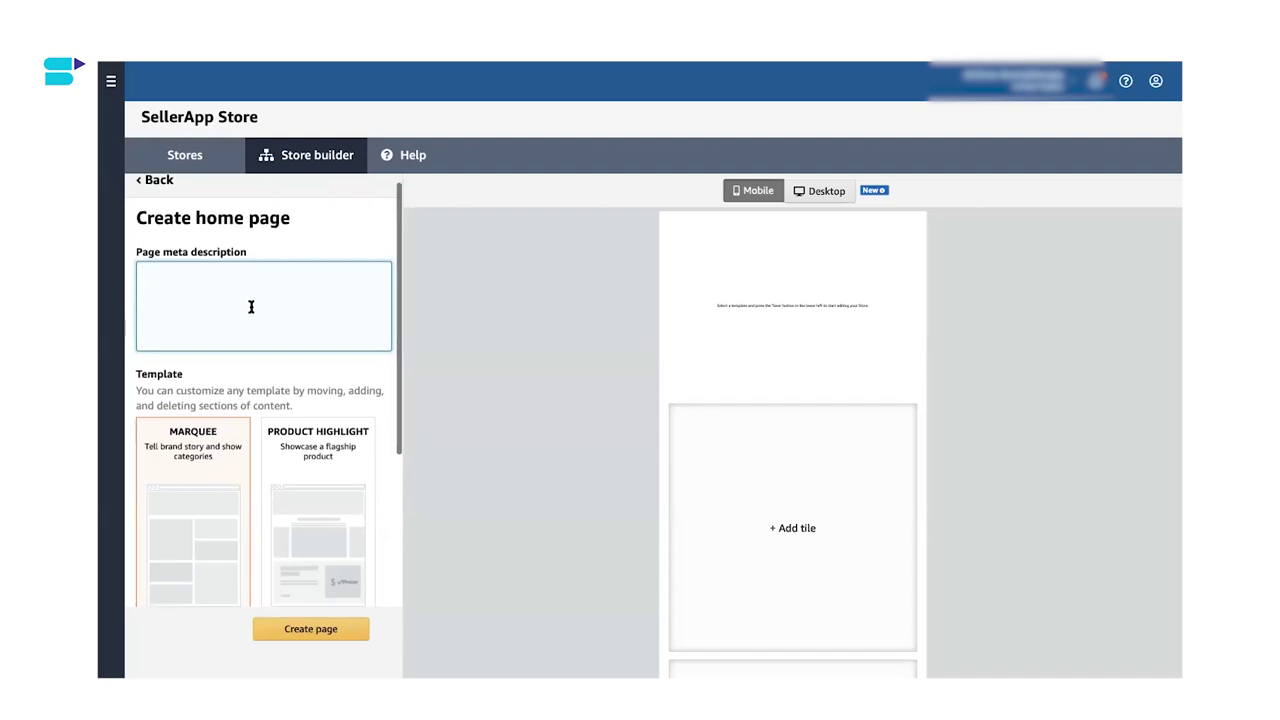
{"action": "scroll", "coordinate": [251, 307], "scroll_direction": "down", "scroll_amount": 2}
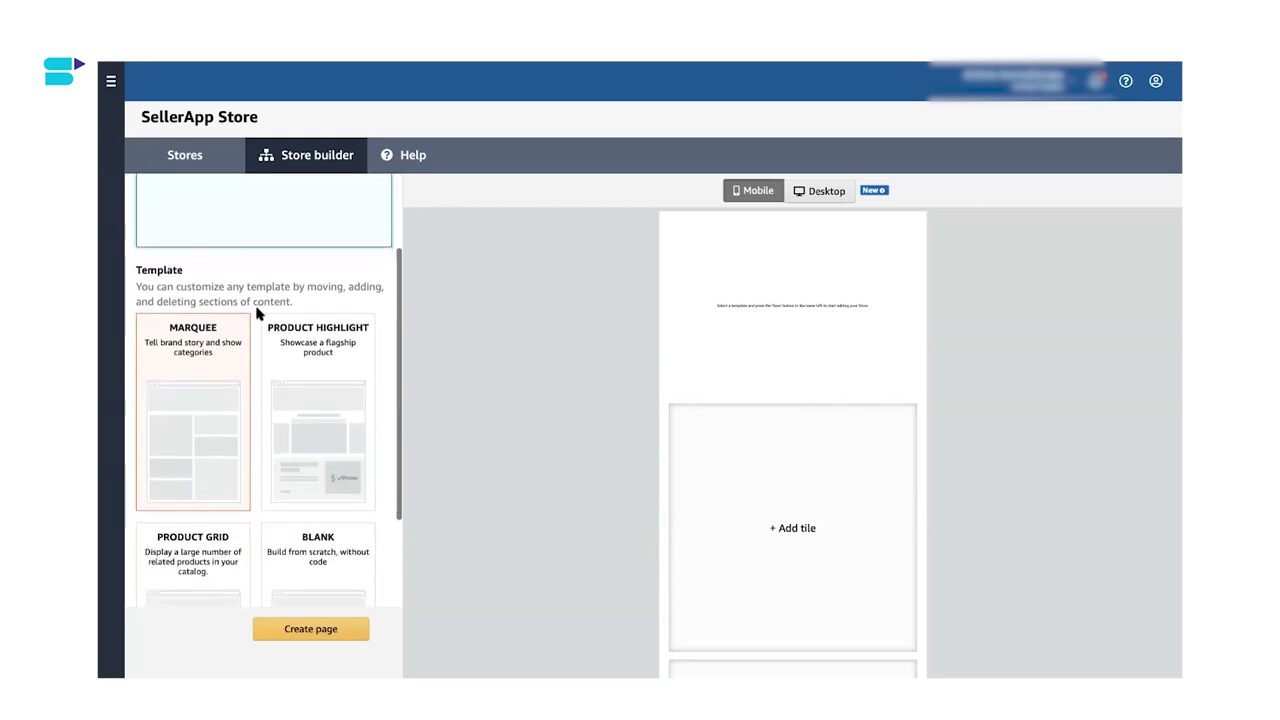
{"action": "scroll", "coordinate": [256, 314], "scroll_direction": "down", "scroll_amount": 1}
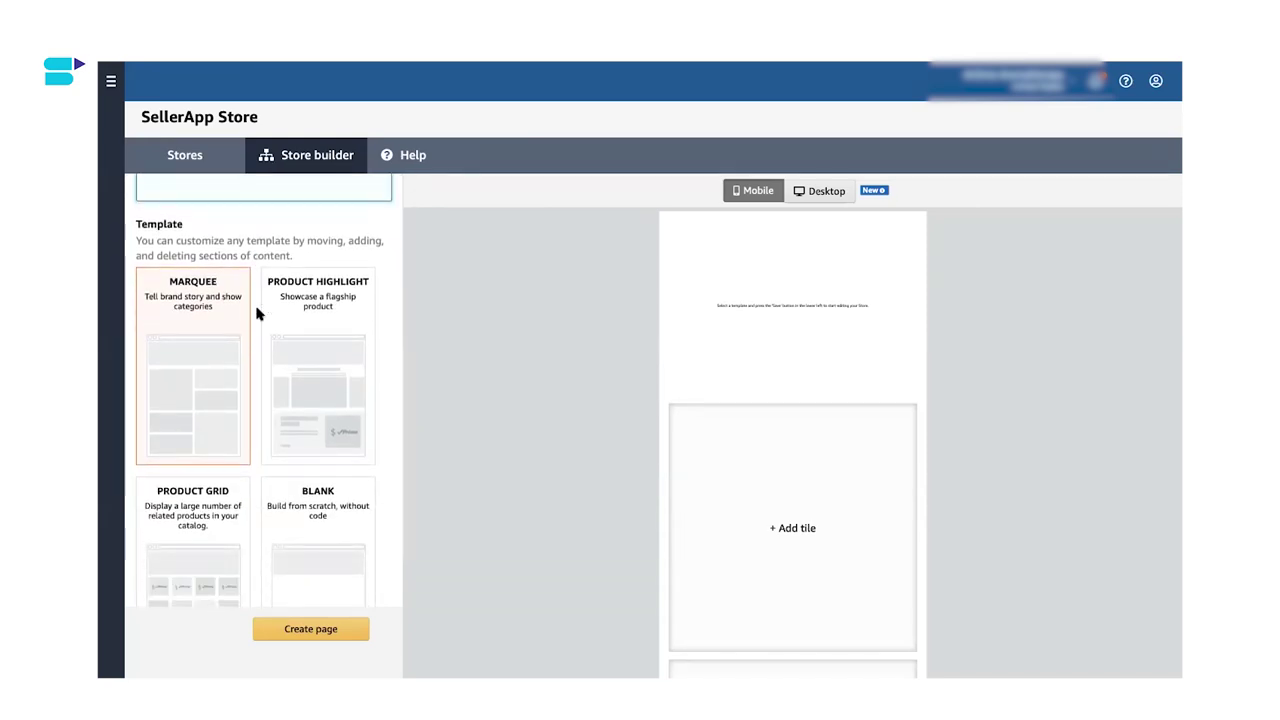
{"action": "scroll", "coordinate": [256, 314], "scroll_direction": "down", "scroll_amount": 1}
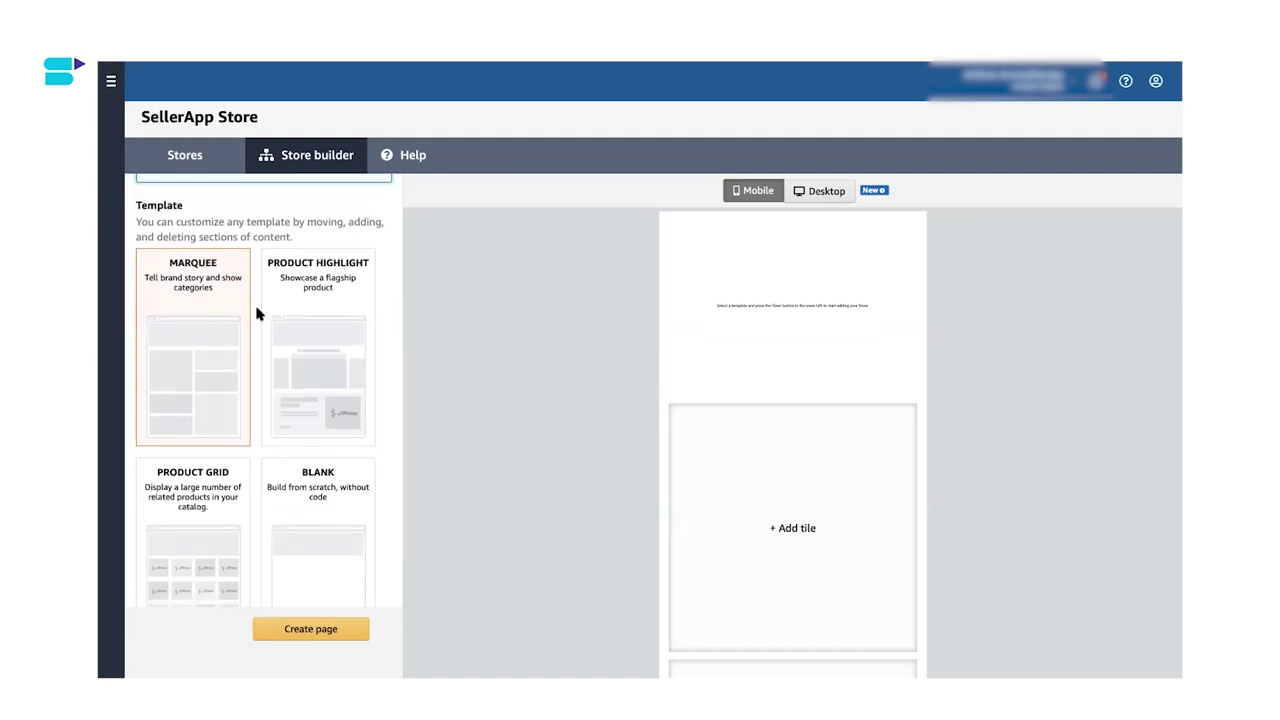
{"action": "scroll", "coordinate": [253, 305], "scroll_direction": "up", "scroll_amount": 1}
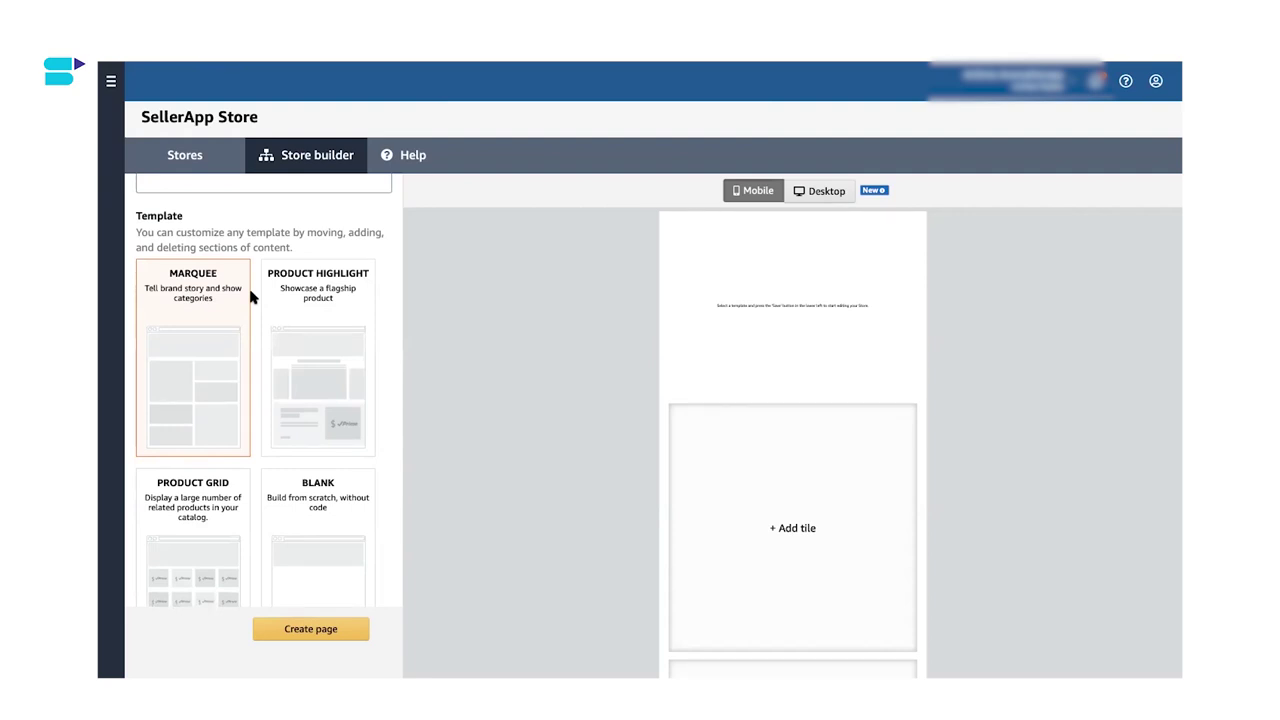
{"action": "scroll", "coordinate": [252, 297], "scroll_direction": "down", "scroll_amount": 1}
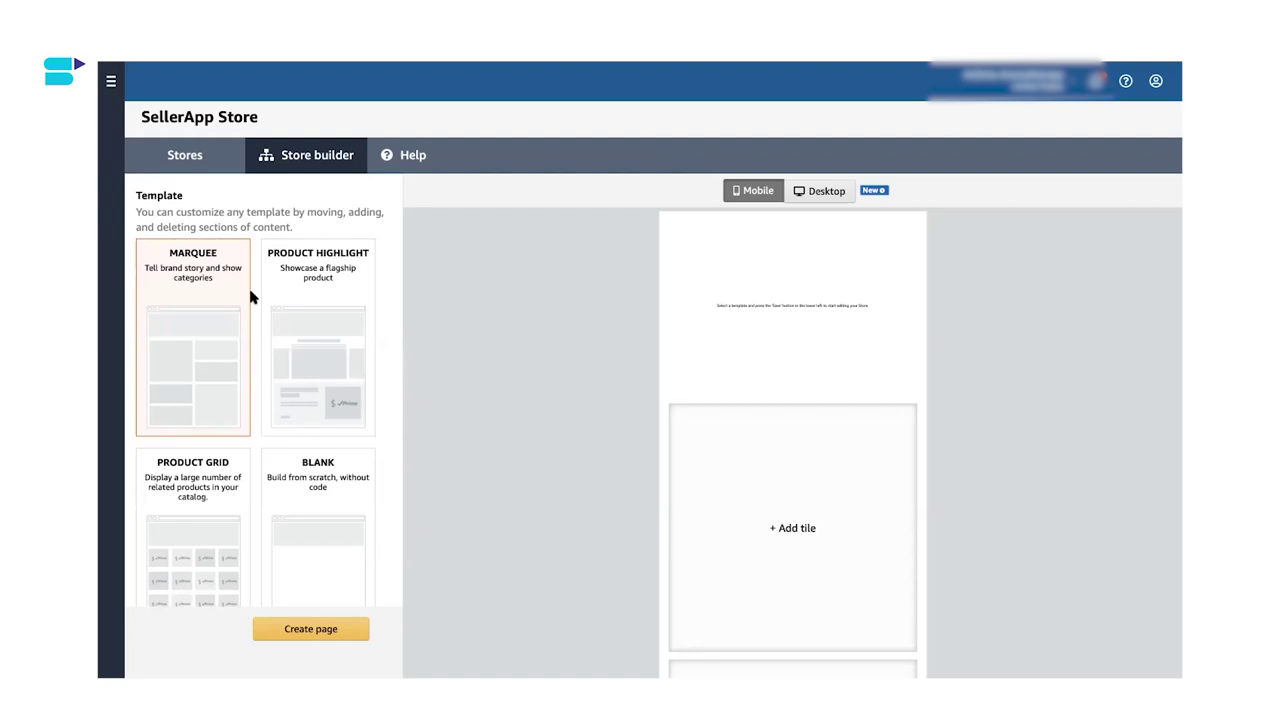
{"action": "scroll", "coordinate": [252, 297], "scroll_direction": "down", "scroll_amount": 1}
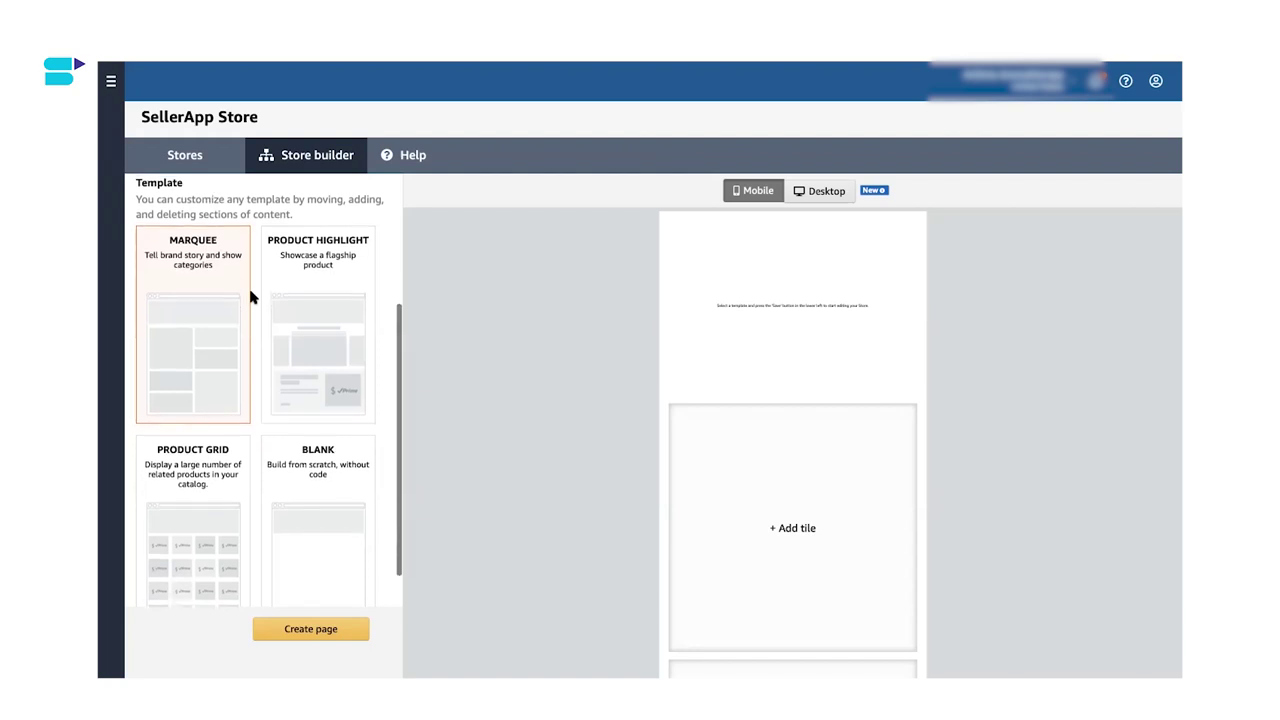
Compare the Product Highlight, Product Grid and Blank templates, then create the home page from Marquee
{"action": "left_click", "coordinate": [198, 309]}
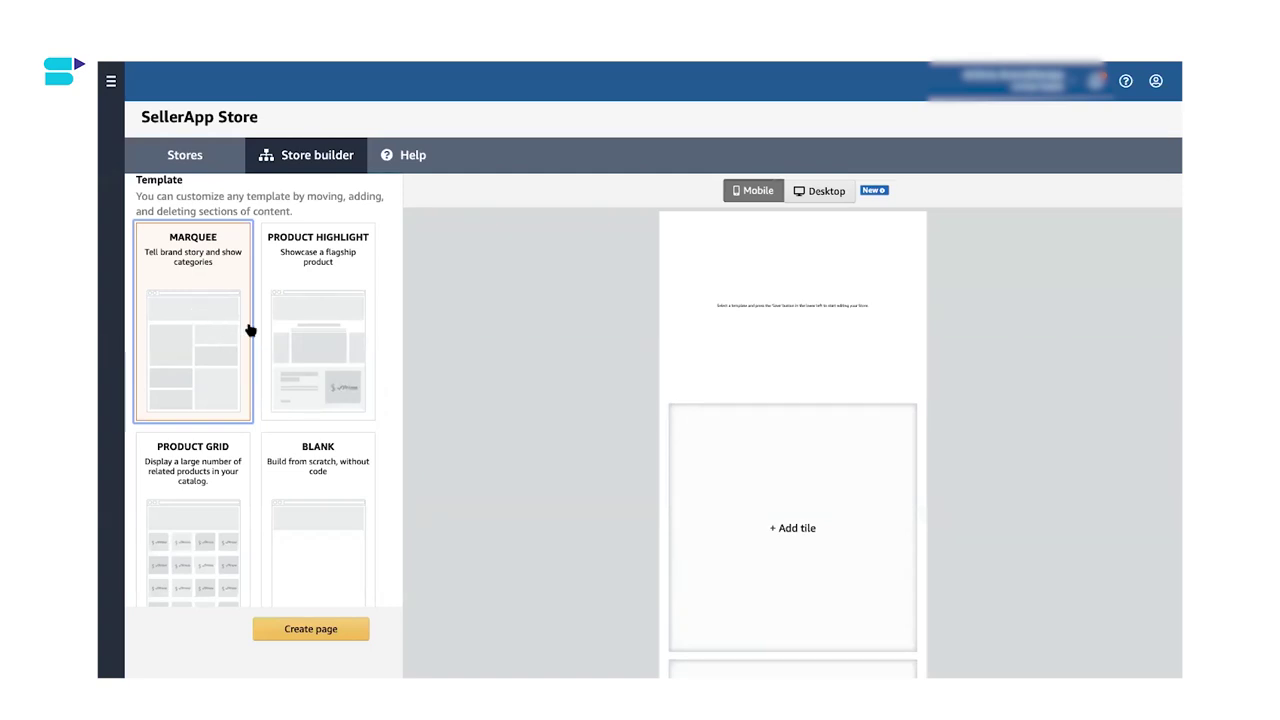
{"action": "left_click", "coordinate": [286, 323]}
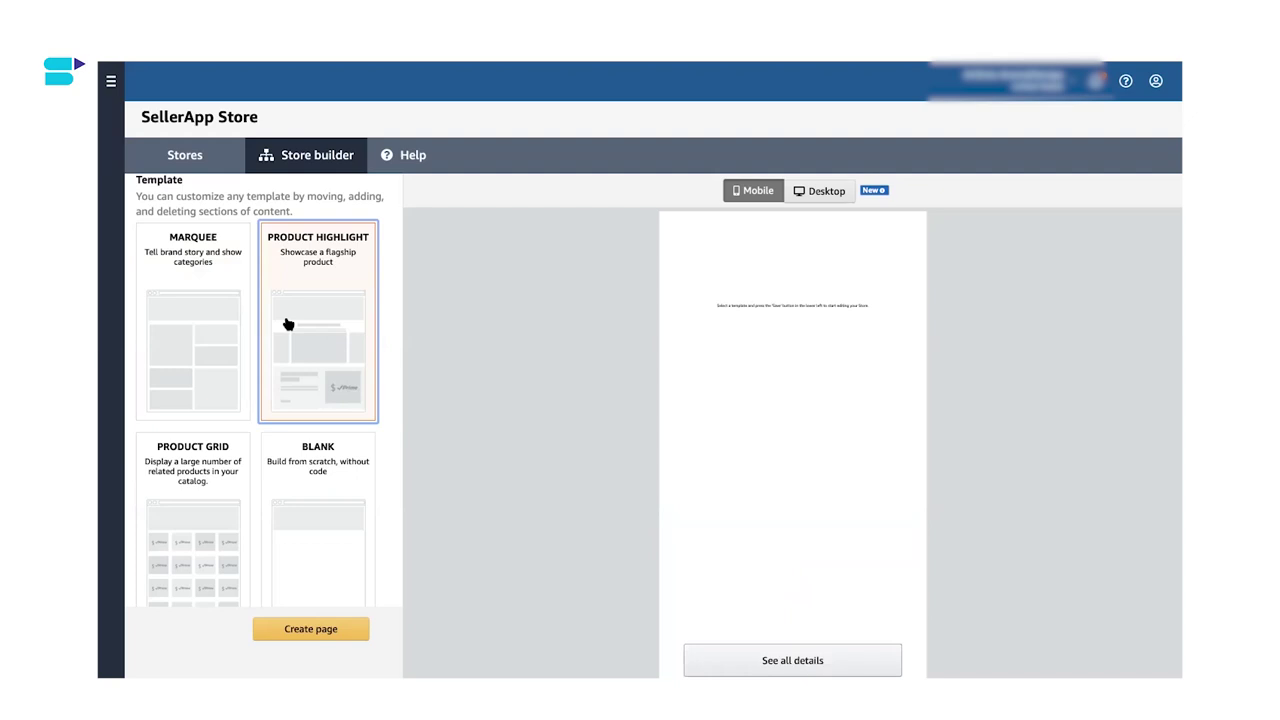
{"action": "scroll", "coordinate": [288, 324], "scroll_direction": "down", "scroll_amount": 1}
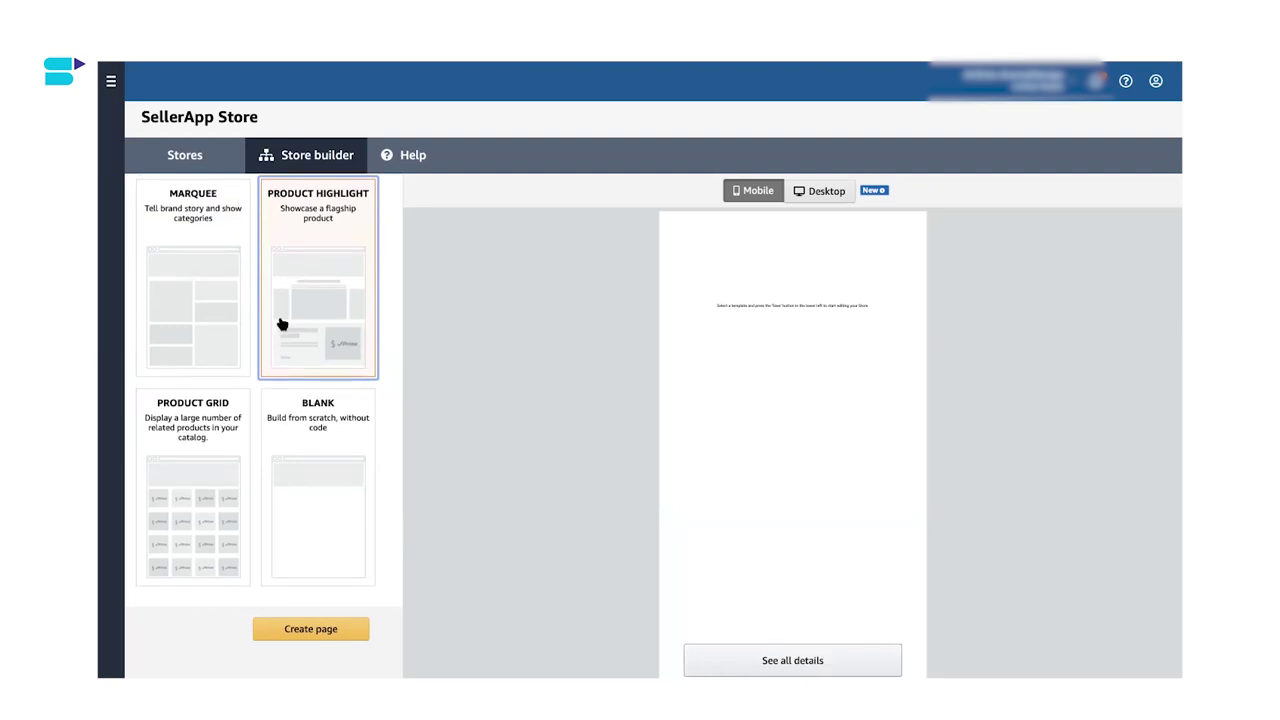
{"action": "left_click", "coordinate": [205, 447]}
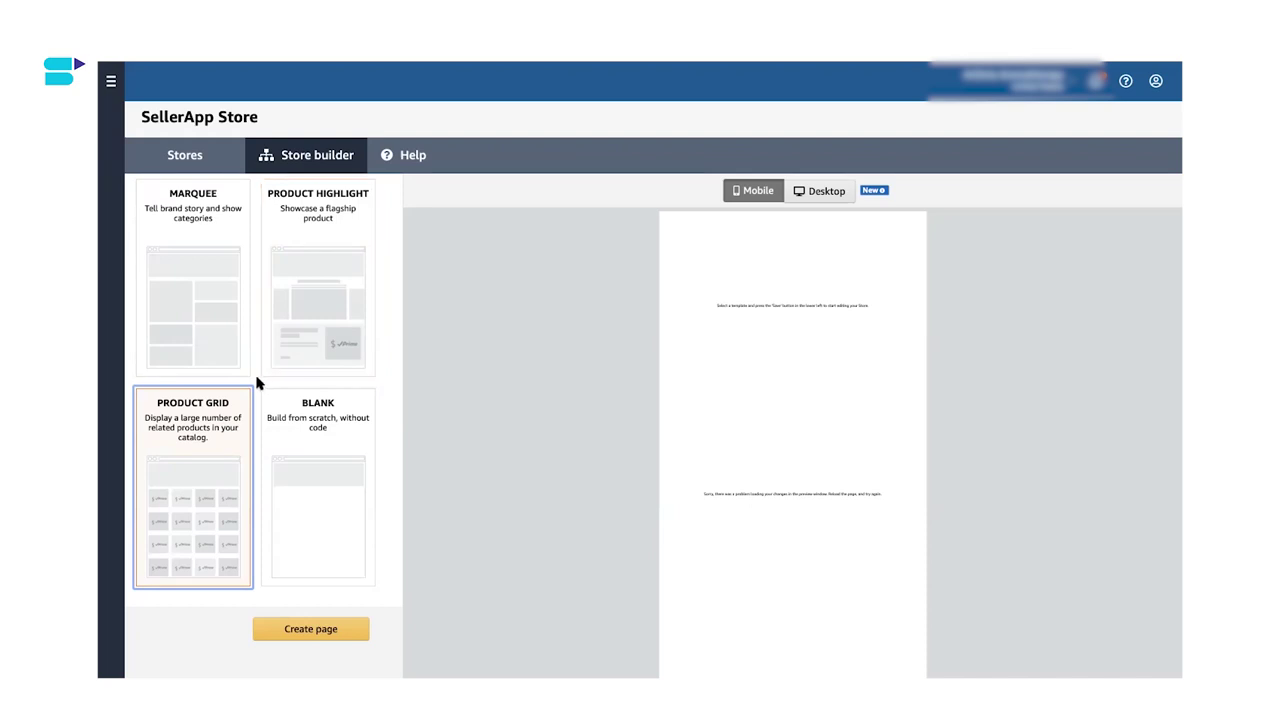
{"action": "scroll", "coordinate": [331, 397], "scroll_direction": "down", "scroll_amount": 1}
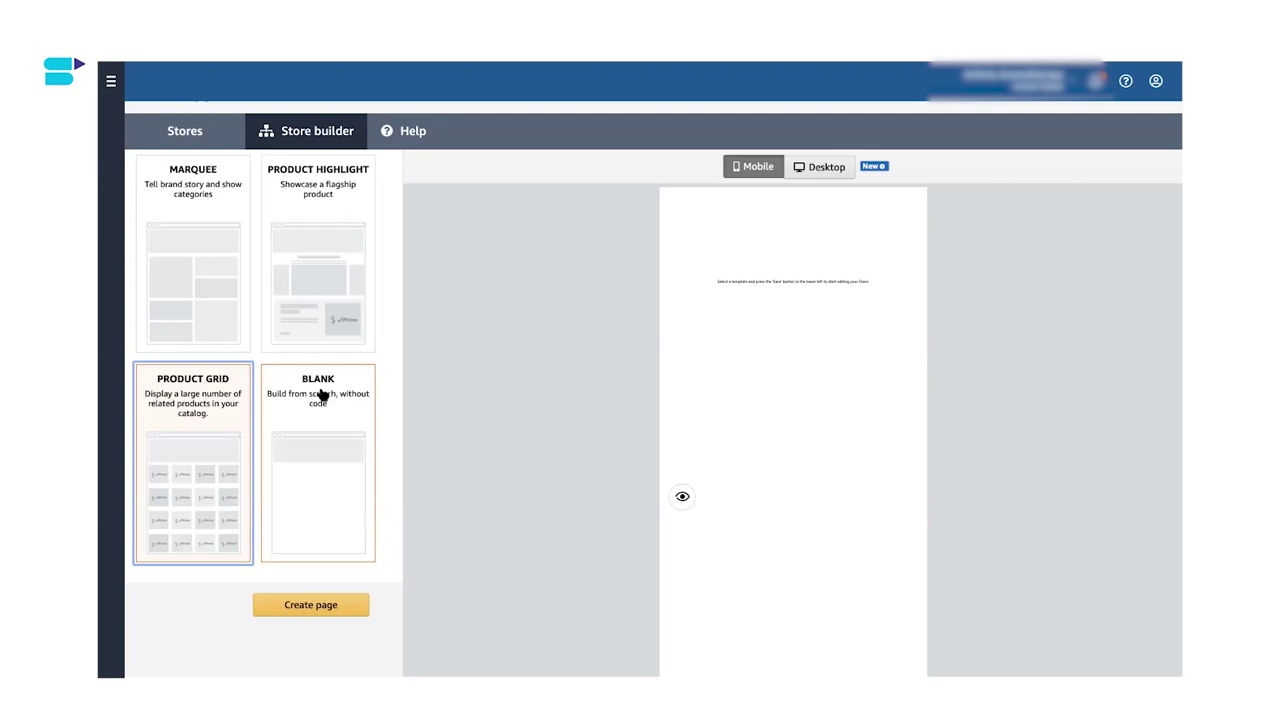
{"action": "left_click", "coordinate": [318, 395]}
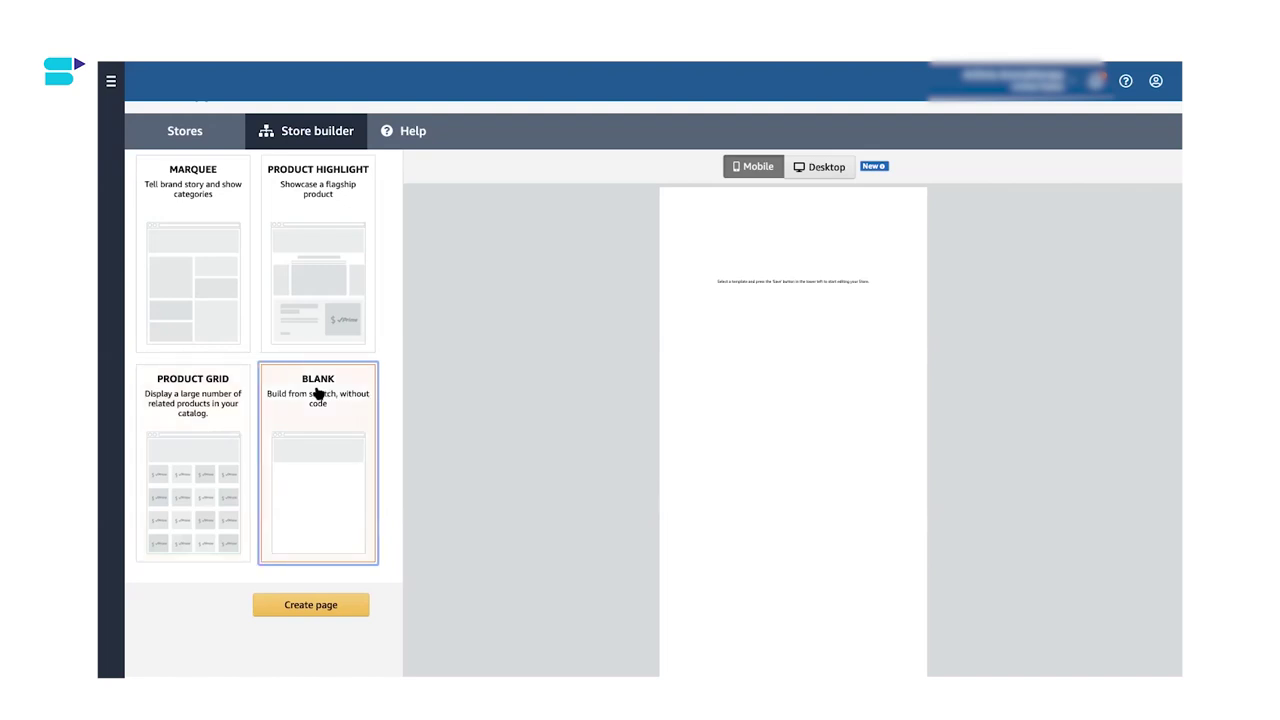
{"action": "scroll", "coordinate": [318, 395], "scroll_direction": "up", "scroll_amount": 2}
{"action": "left_click", "coordinate": [298, 367]}
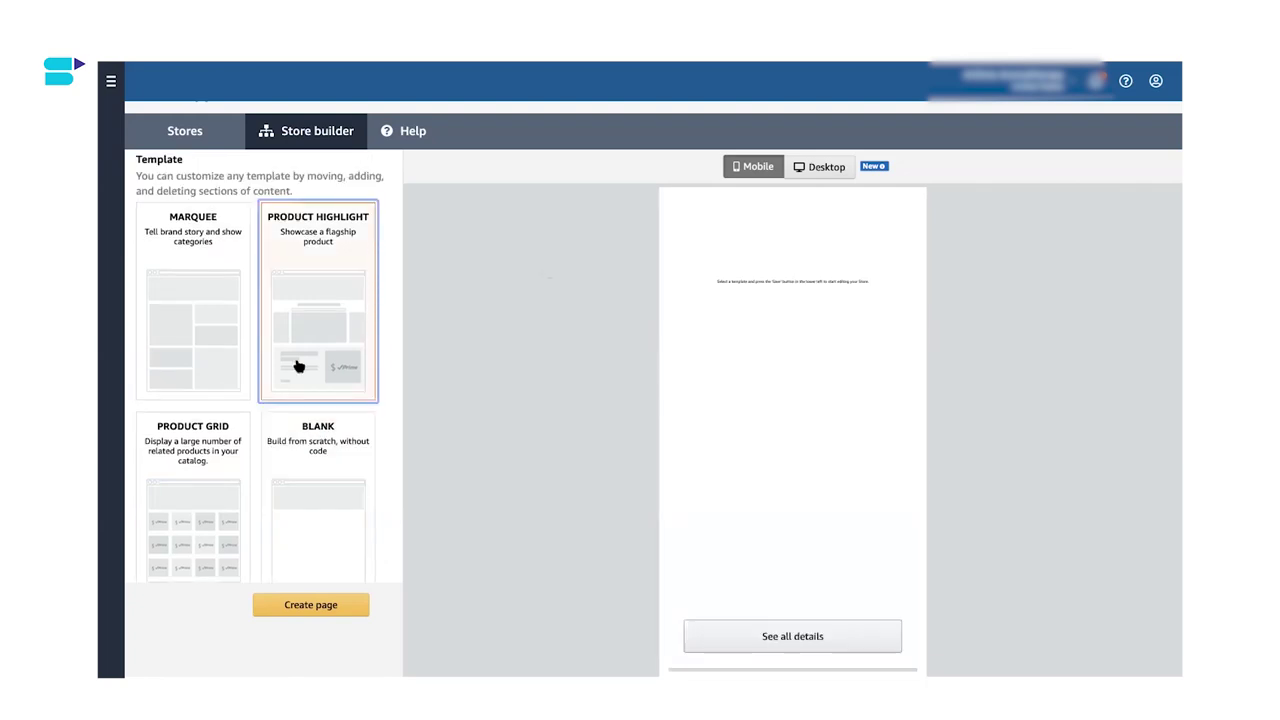
{"action": "left_click", "coordinate": [205, 348]}
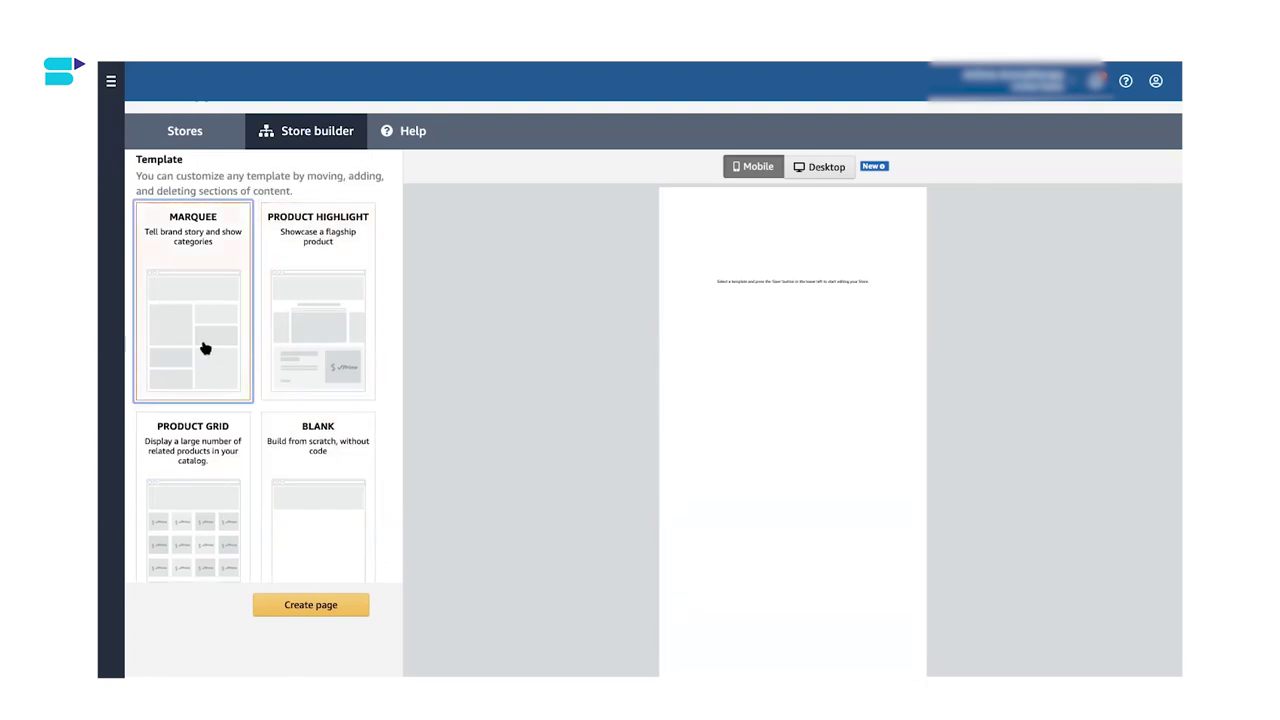
{"action": "left_click", "coordinate": [309, 606]}
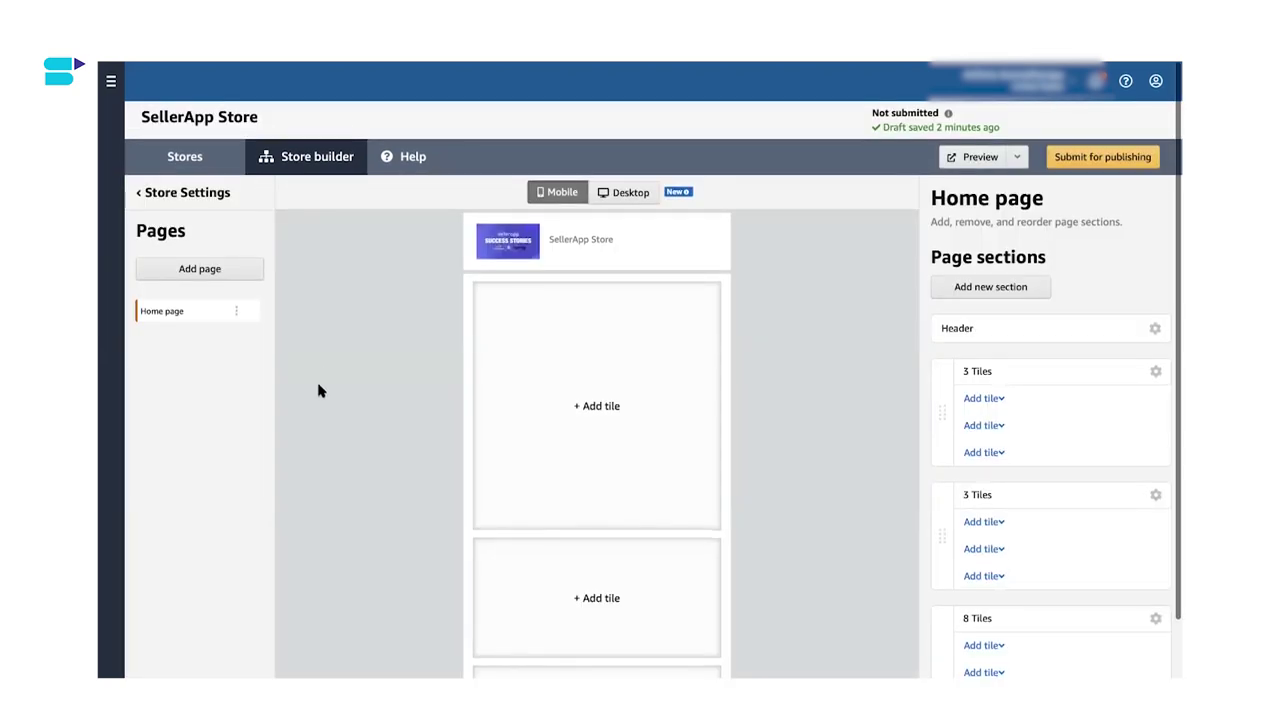
Add a second page titled SellerApp using the Product Grid template
{"action": "left_click", "coordinate": [219, 272]}
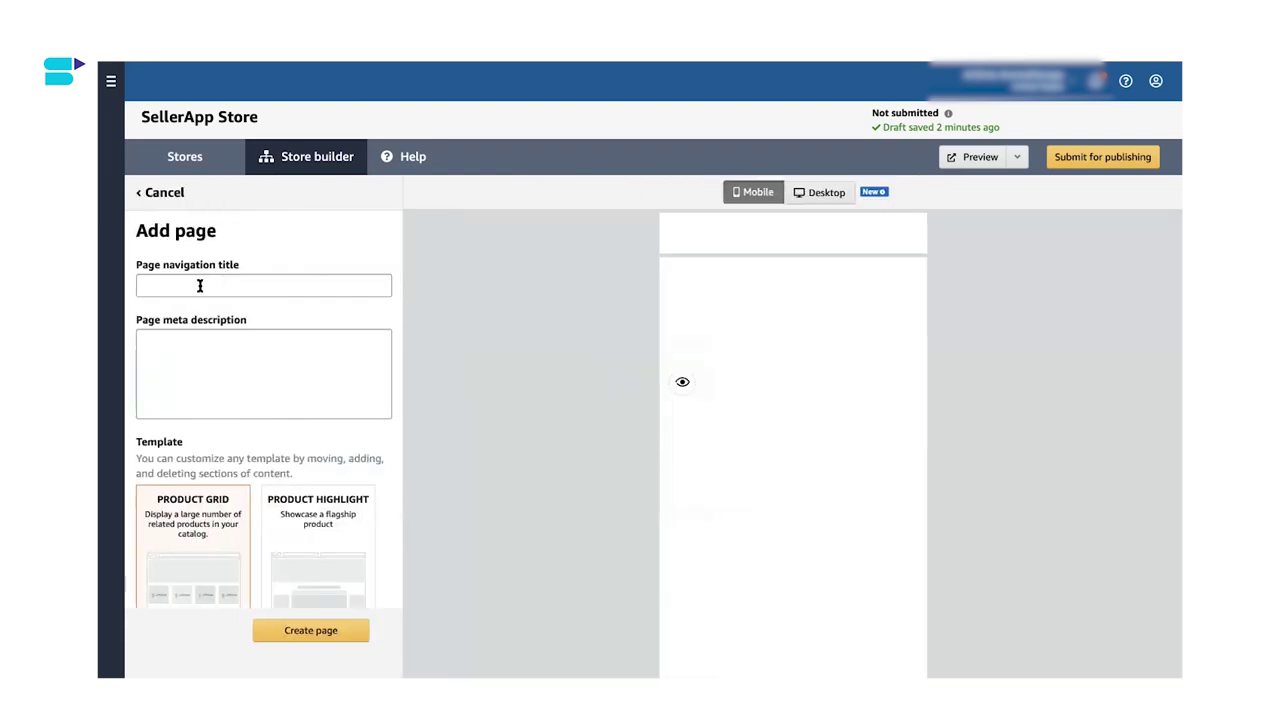
{"action": "scroll", "coordinate": [200, 288], "scroll_direction": "down", "scroll_amount": 1}
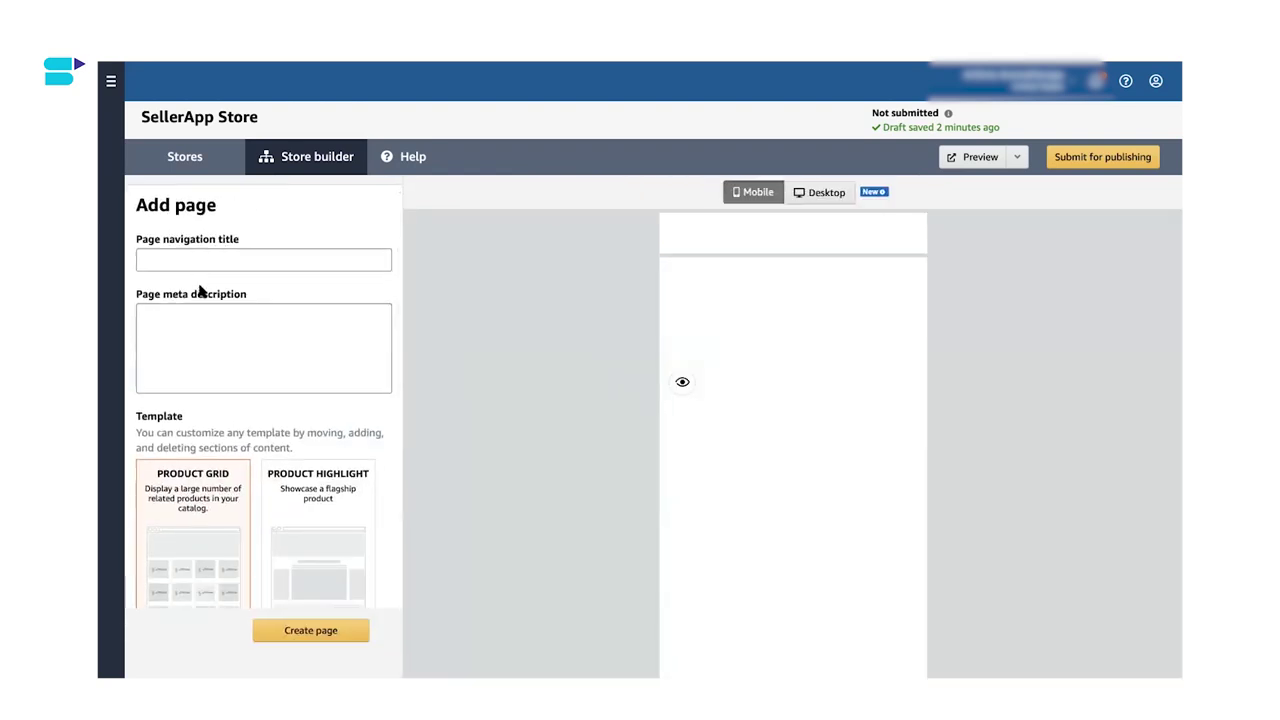
{"action": "scroll", "coordinate": [200, 290], "scroll_direction": "down", "scroll_amount": 1}
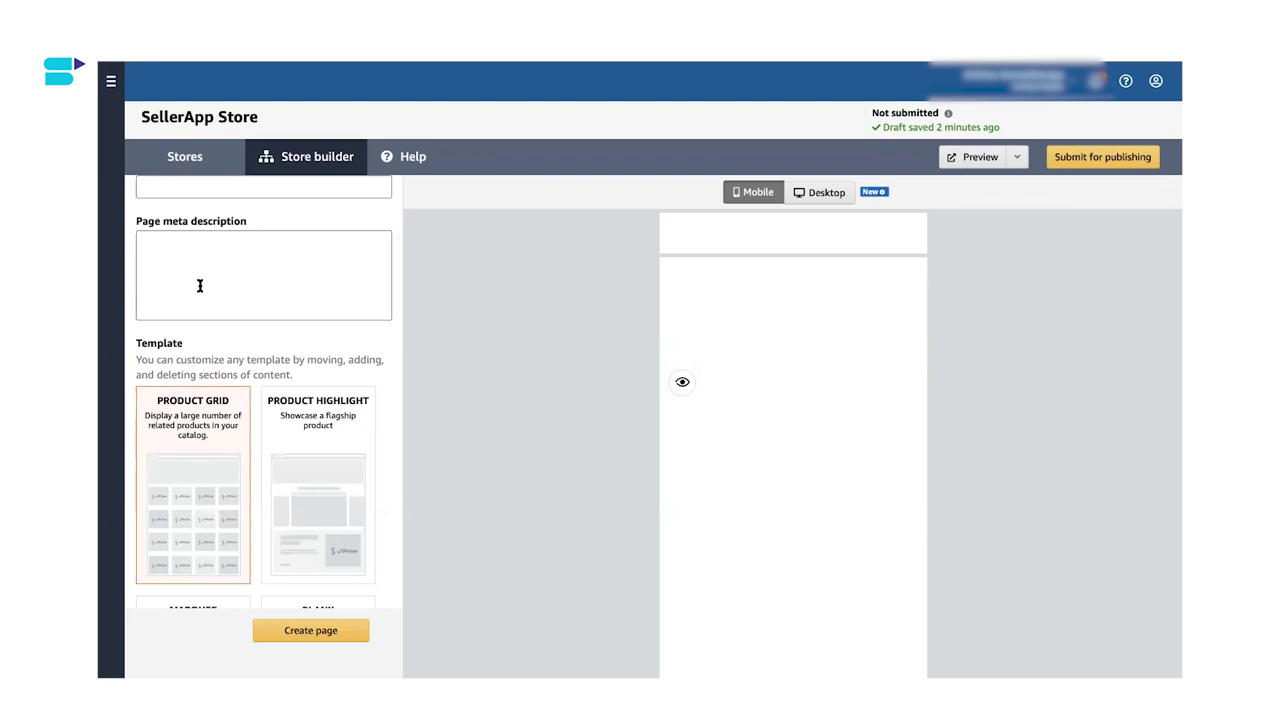
{"action": "scroll", "coordinate": [200, 286], "scroll_direction": "down", "scroll_amount": 2}
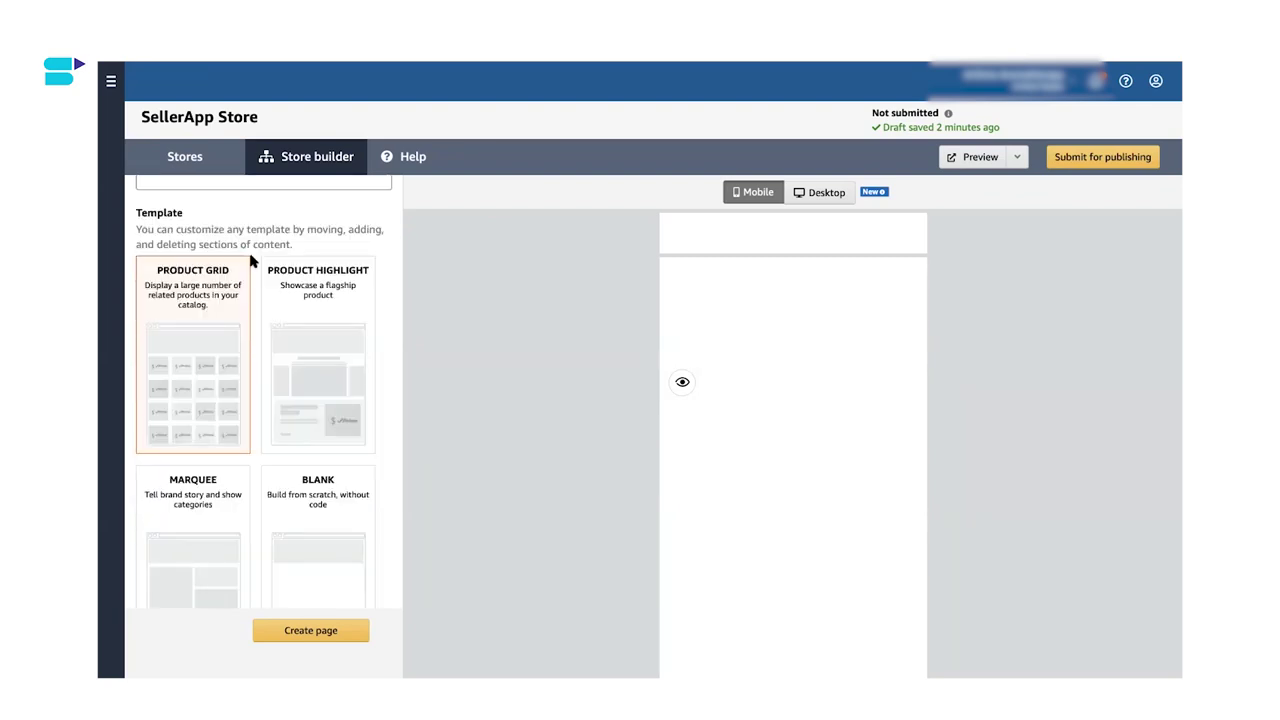
{"action": "scroll", "coordinate": [251, 260], "scroll_direction": "down", "scroll_amount": 1}
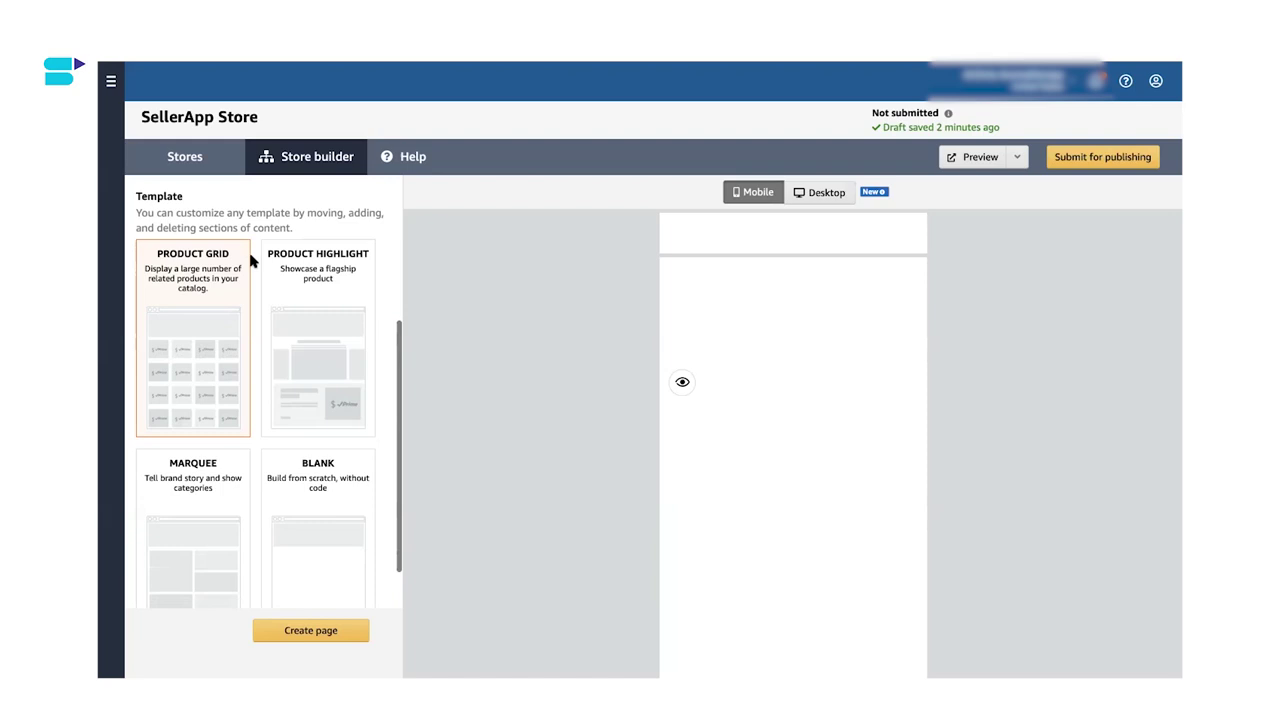
{"action": "scroll", "coordinate": [251, 260], "scroll_direction": "down", "scroll_amount": 1}
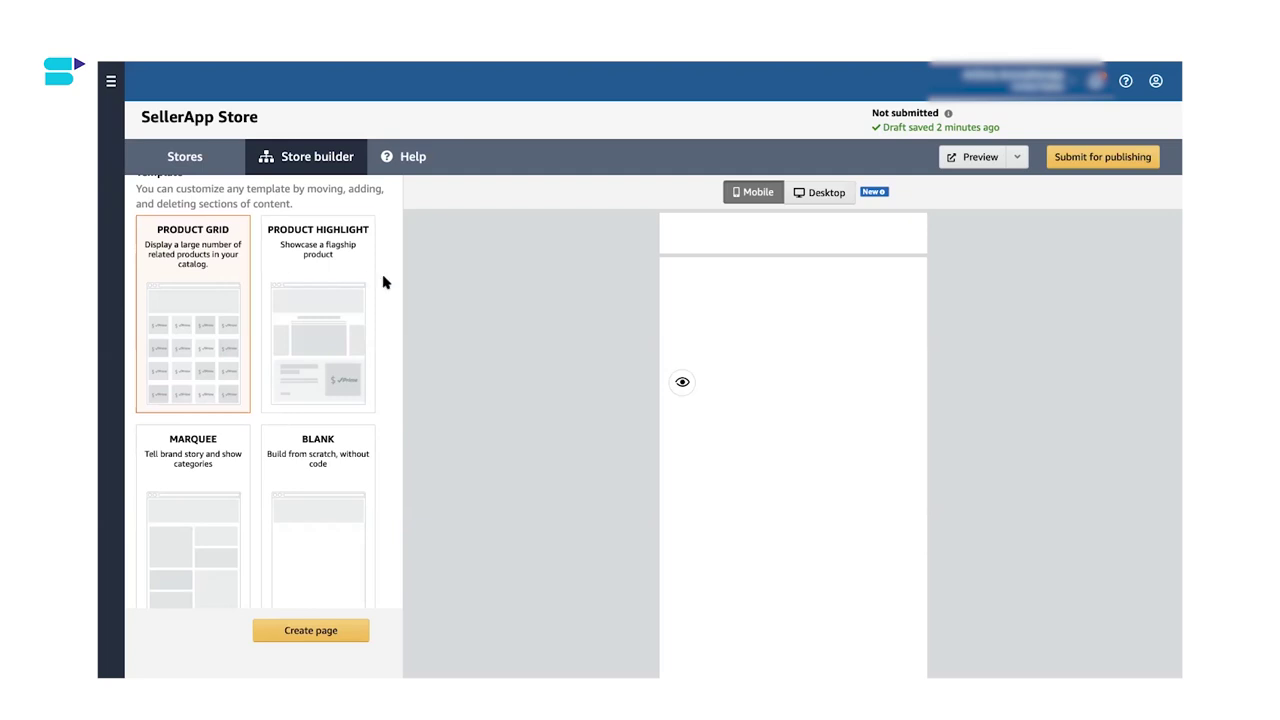
{"action": "scroll", "coordinate": [247, 297], "scroll_direction": "down", "scroll_amount": 1}
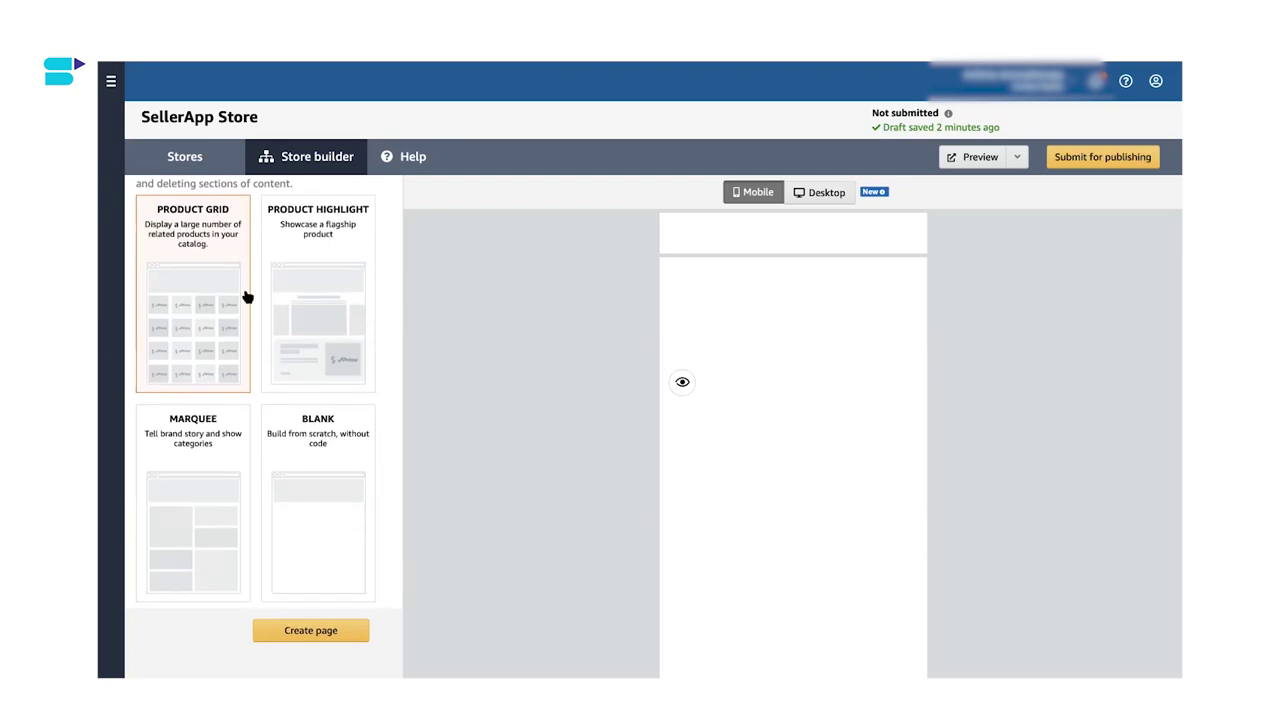
{"action": "left_click", "coordinate": [211, 307]}
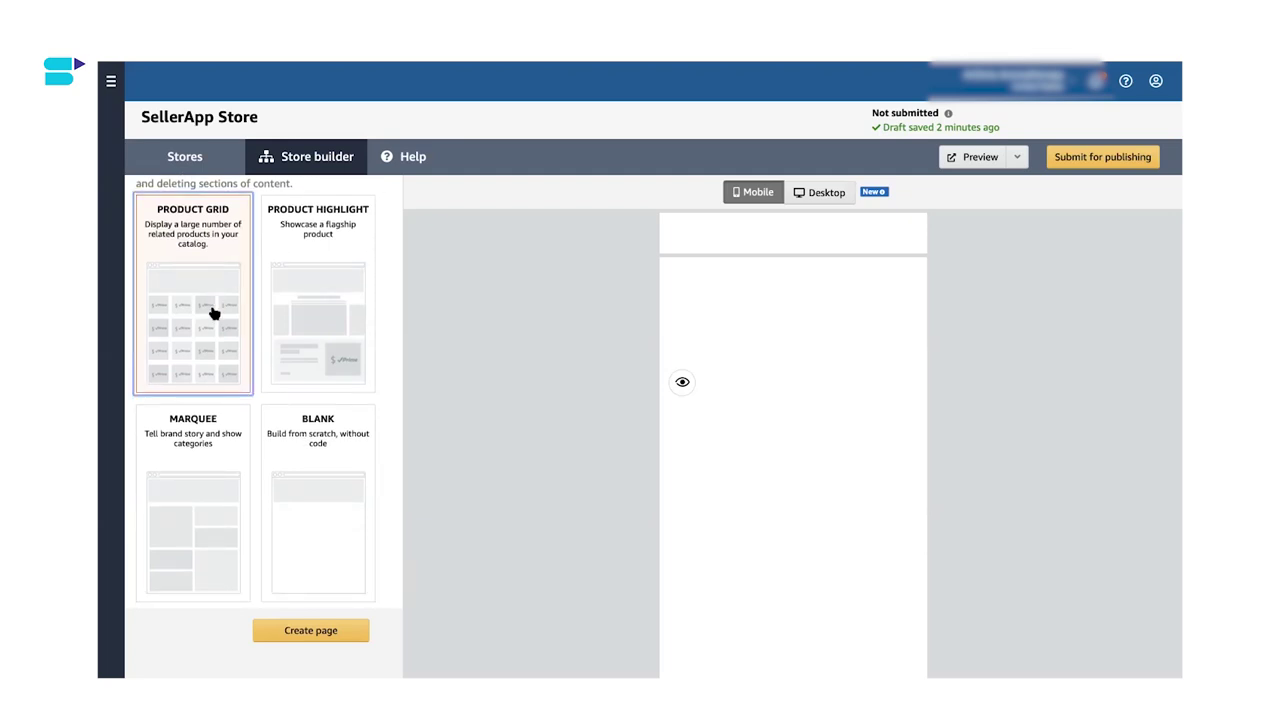
{"action": "left_click", "coordinate": [325, 631]}
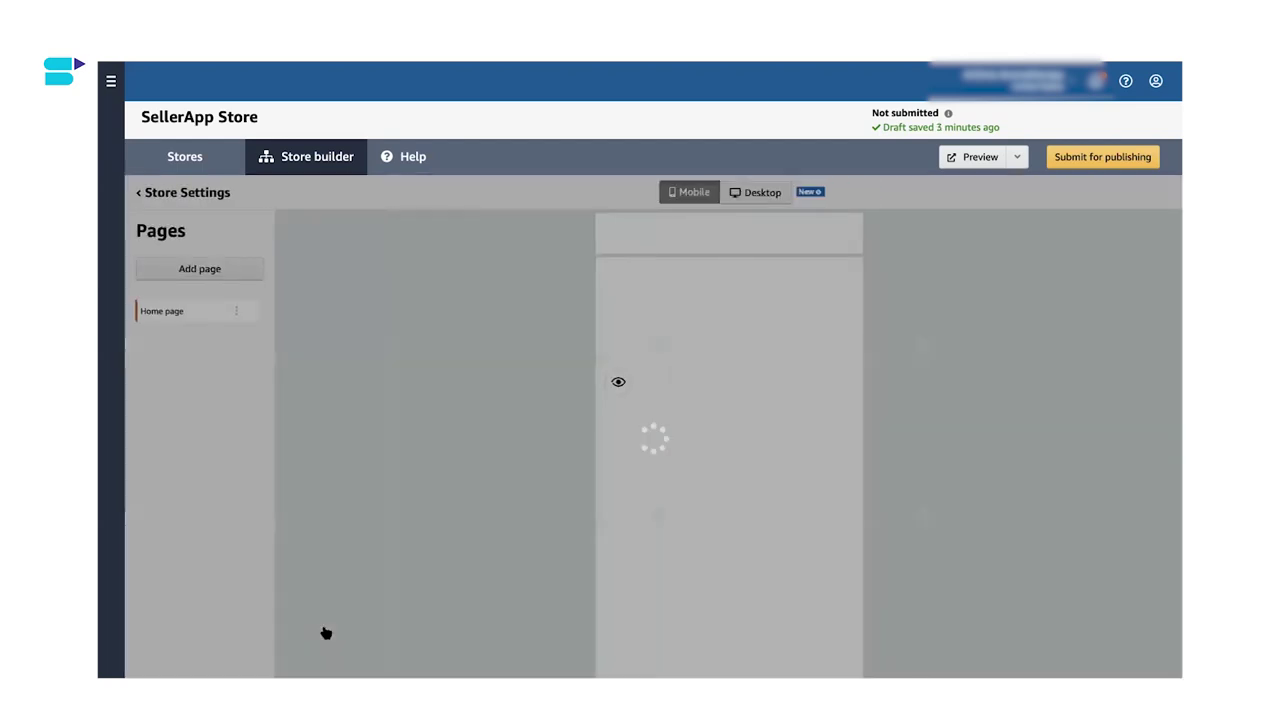
{"action": "scroll", "coordinate": [372, 296], "scroll_direction": "down", "scroll_amount": 1}
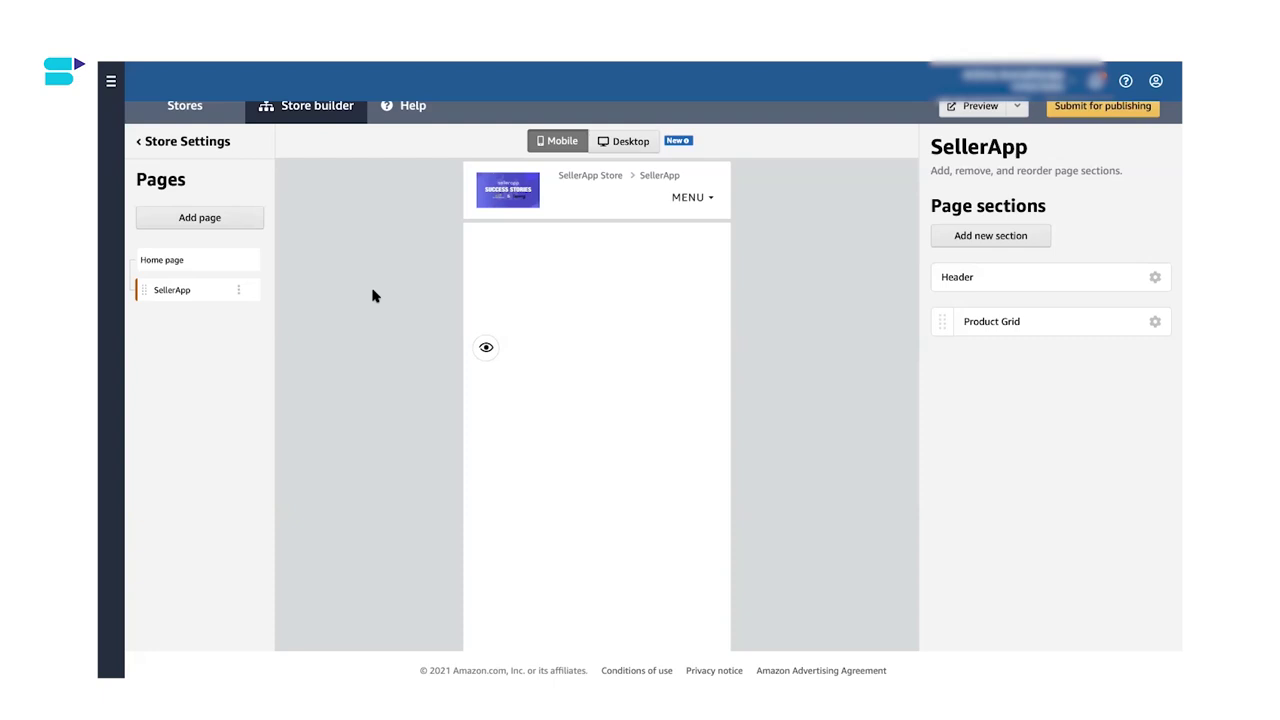
{"action": "left_click", "coordinate": [219, 298]}
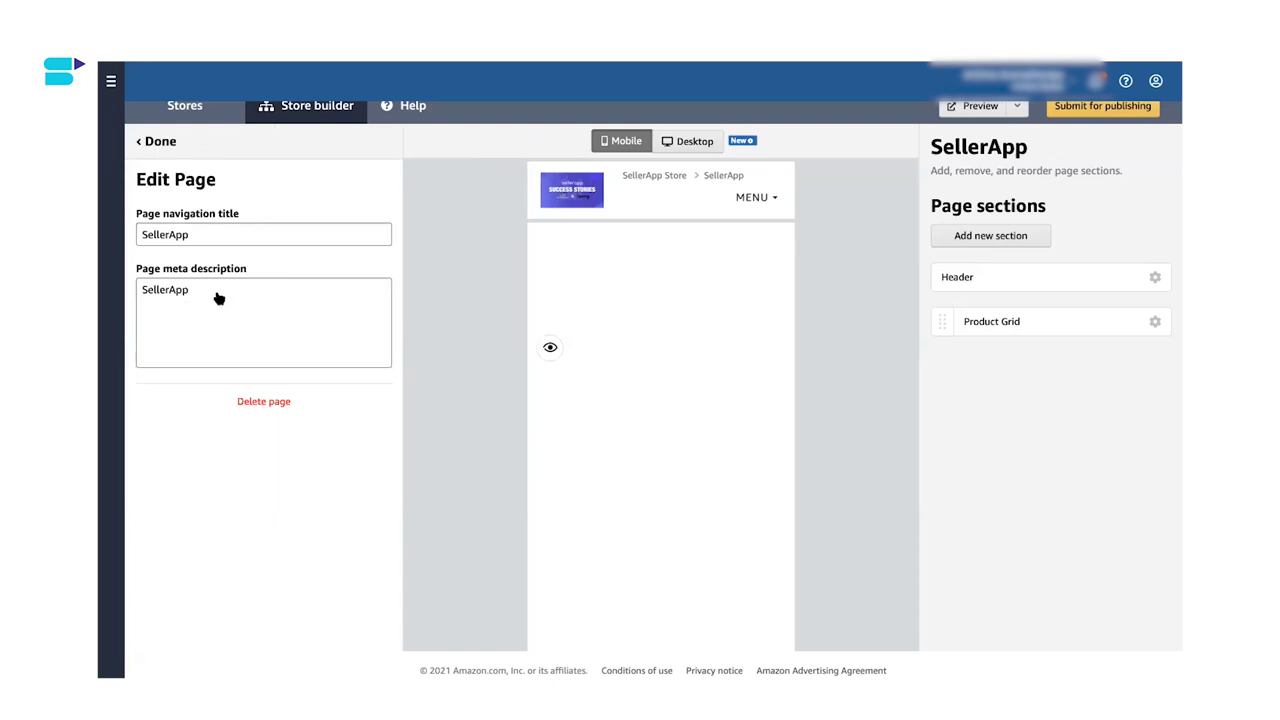
{"action": "left_click", "coordinate": [145, 141]}
{"action": "left_click", "coordinate": [222, 228]}
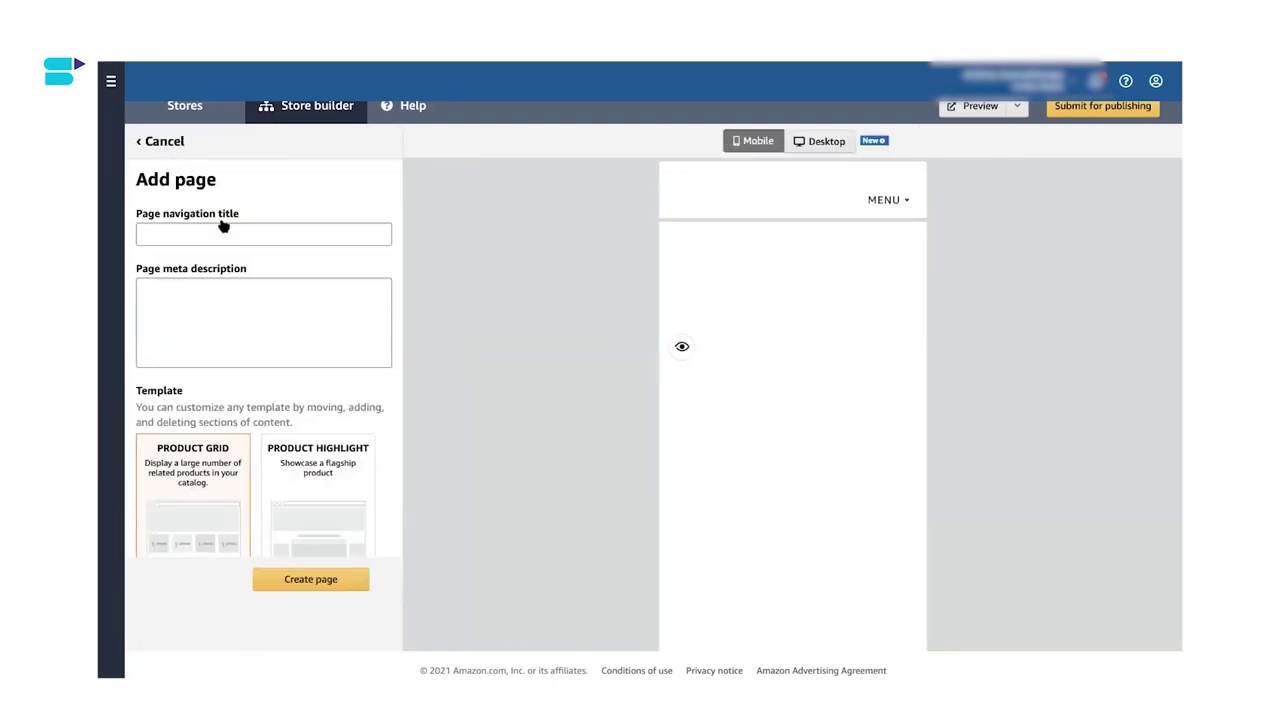
{"action": "scroll", "coordinate": [214, 252], "scroll_direction": "down", "scroll_amount": 3}
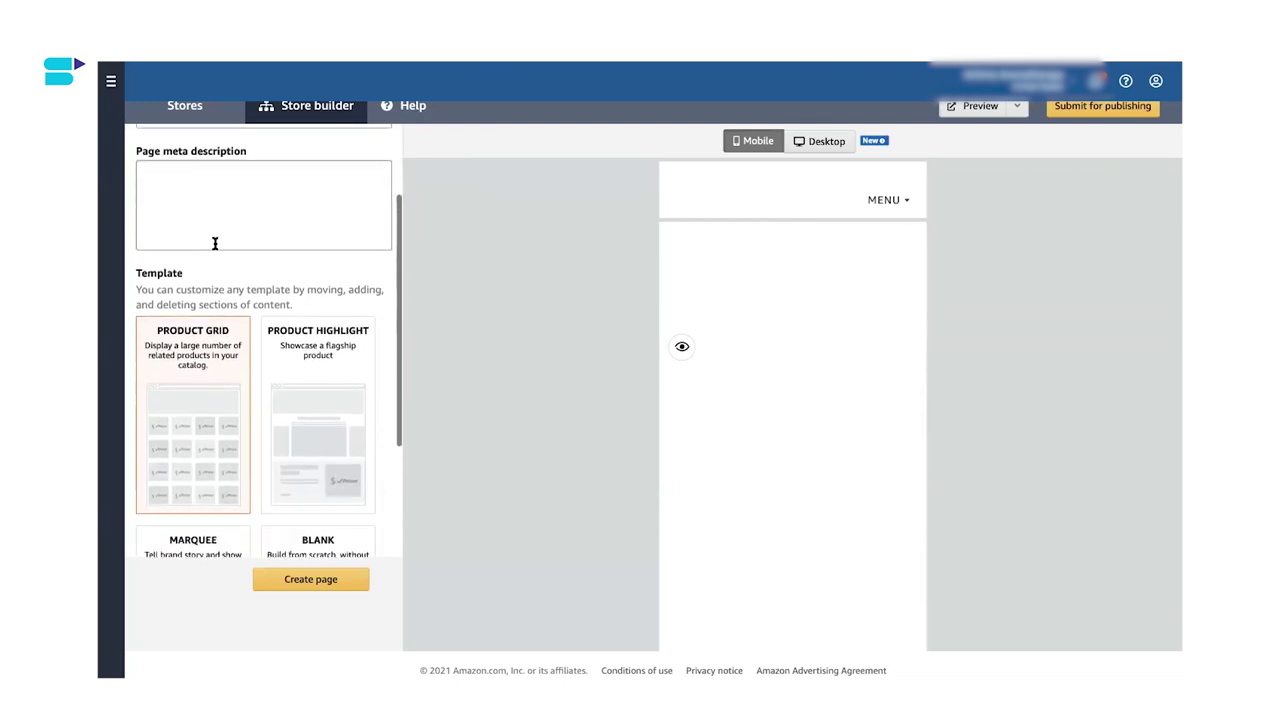
{"action": "scroll", "coordinate": [214, 243], "scroll_direction": "down", "scroll_amount": 4}
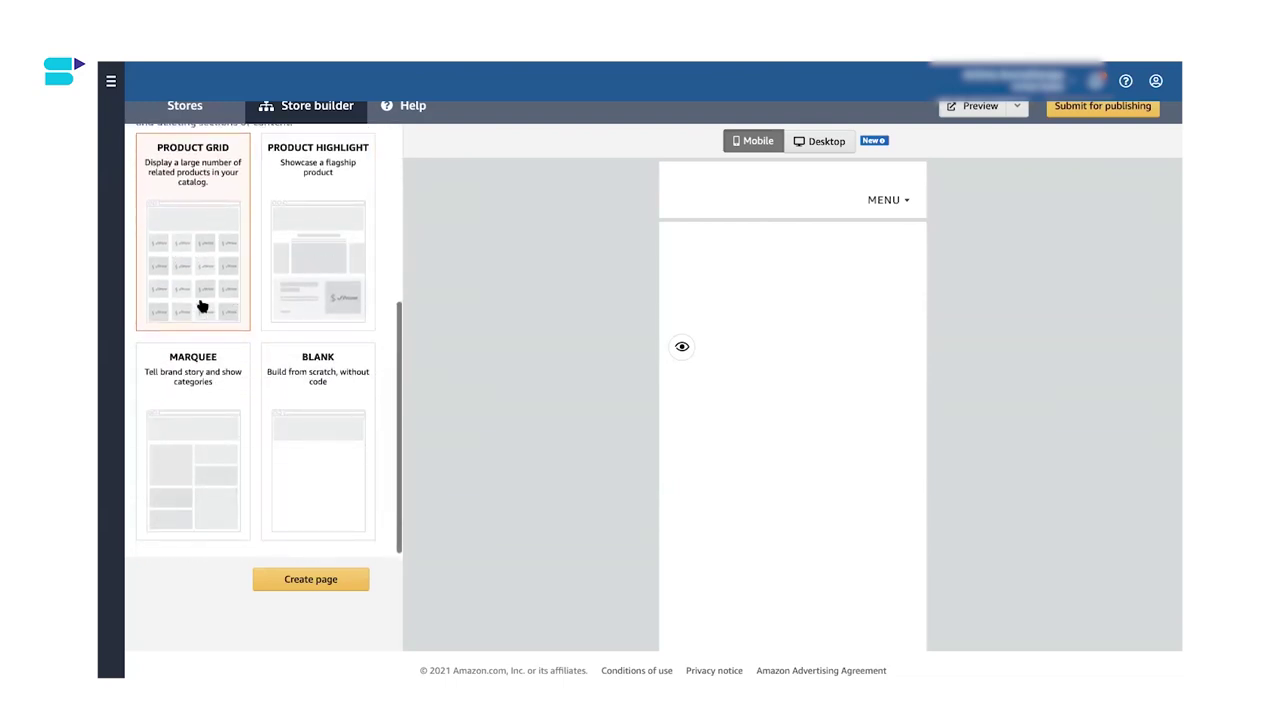
{"action": "scroll", "coordinate": [205, 380], "scroll_direction": "up", "scroll_amount": 5}
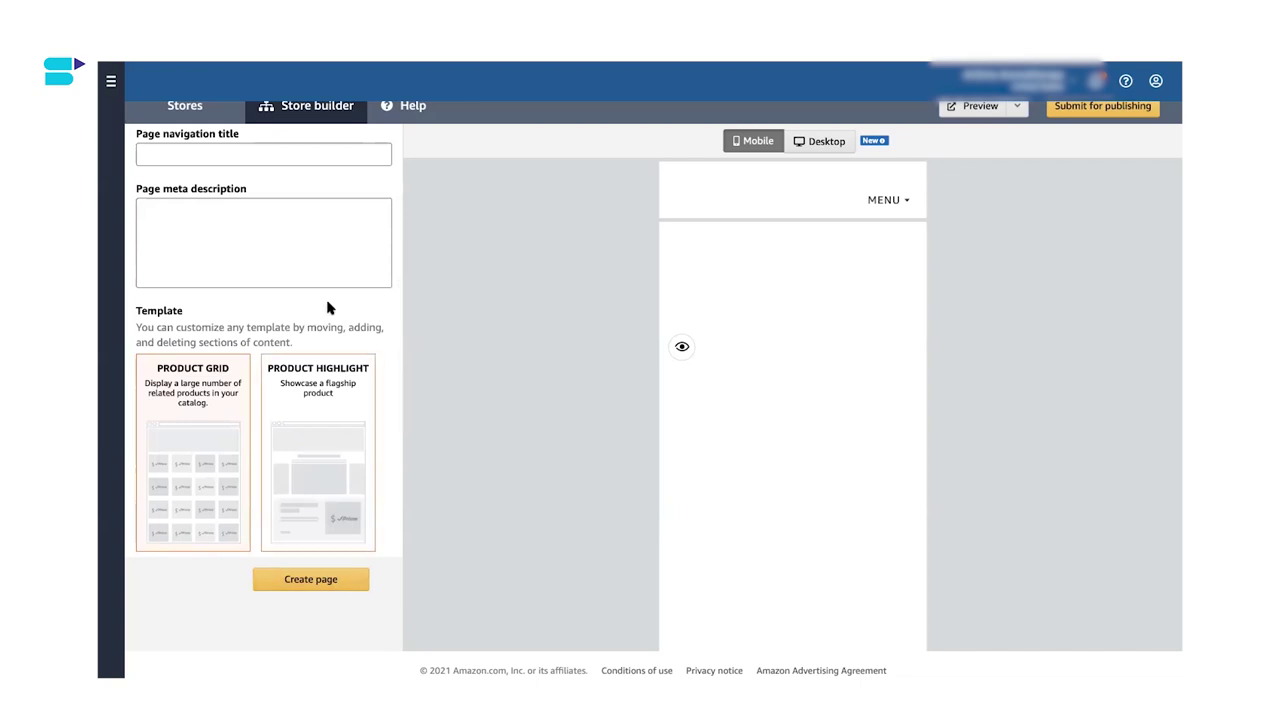
{"action": "scroll", "coordinate": [305, 376], "scroll_direction": "up", "scroll_amount": 2}
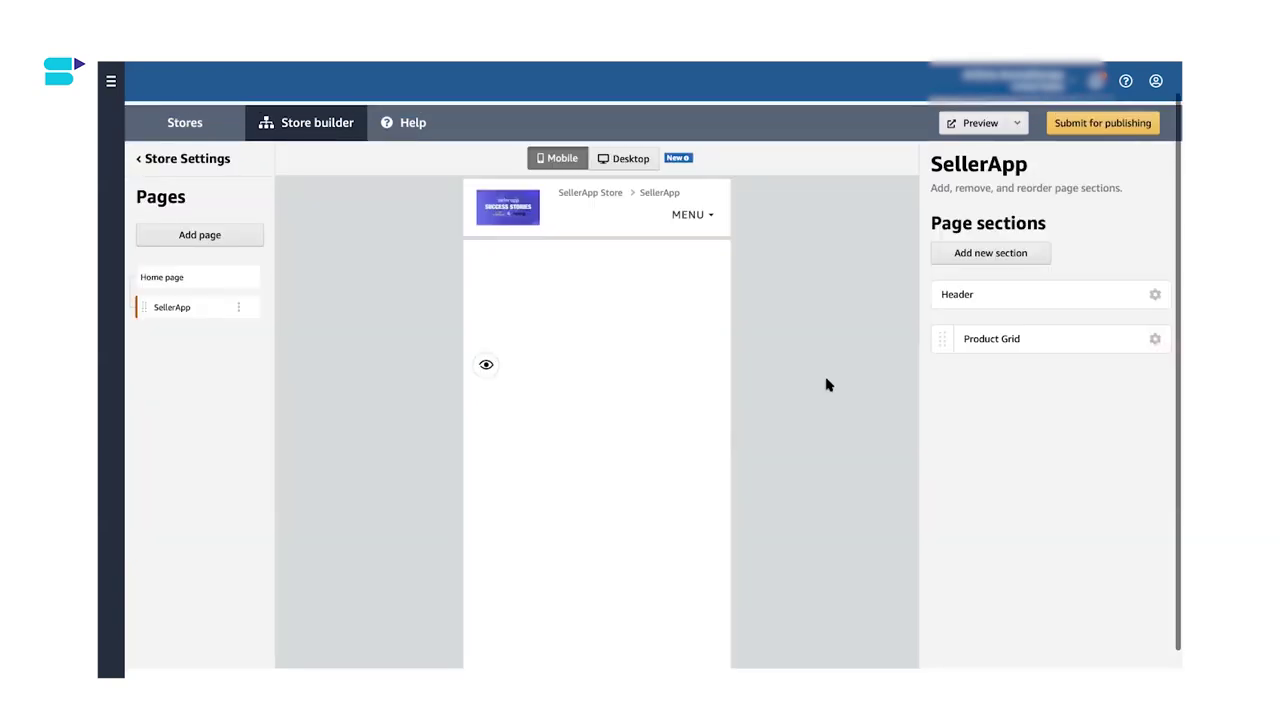
{"action": "scroll", "coordinate": [826, 385], "scroll_direction": "up", "scroll_amount": 1}
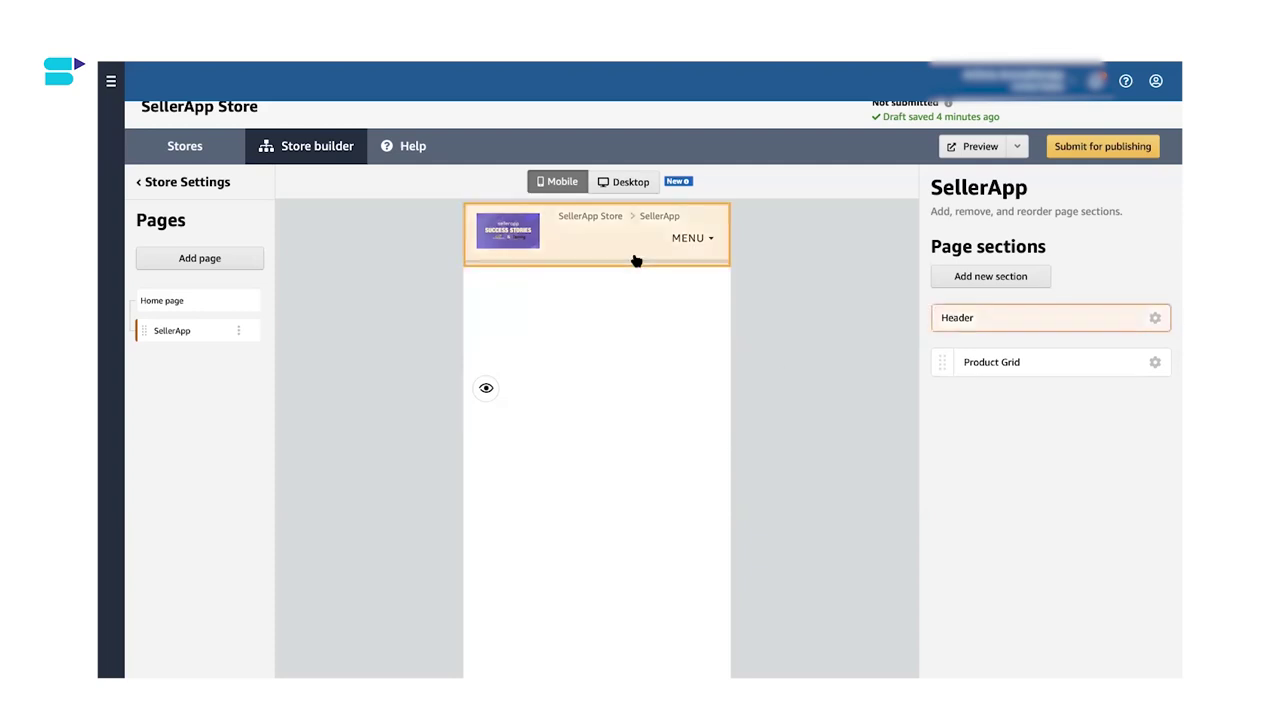
Open the tile-type chooser for the large first Home tile and browse Image, Shoppable Image, Text and Video
{"action": "left_click", "coordinate": [1106, 321]}
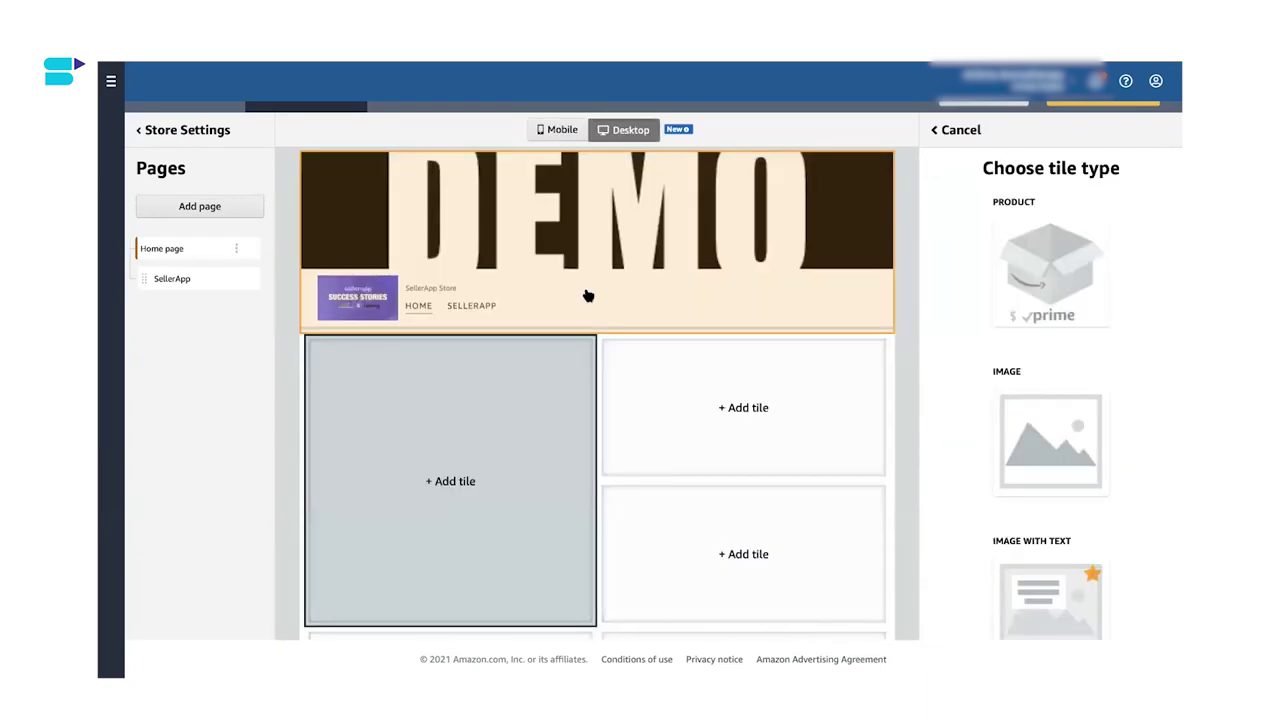
{"action": "scroll", "coordinate": [588, 296], "scroll_direction": "up", "scroll_amount": 1}
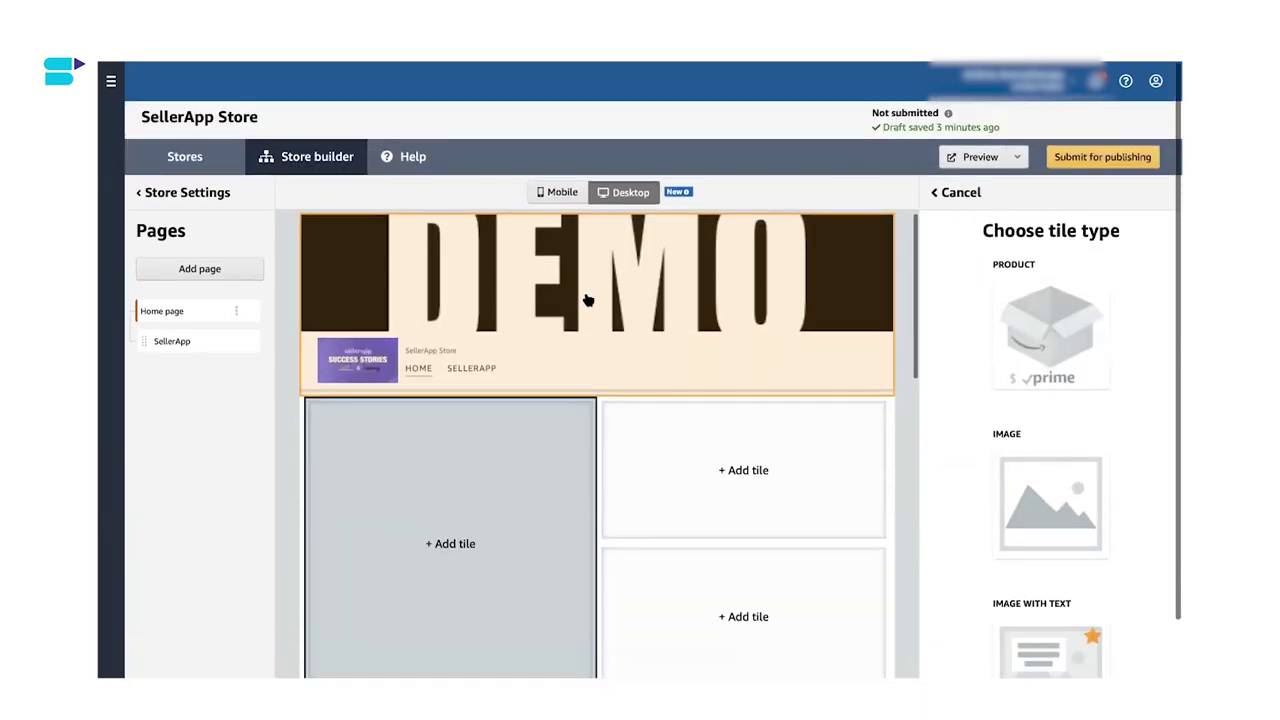
{"action": "scroll", "coordinate": [588, 296], "scroll_direction": "down", "scroll_amount": 2}
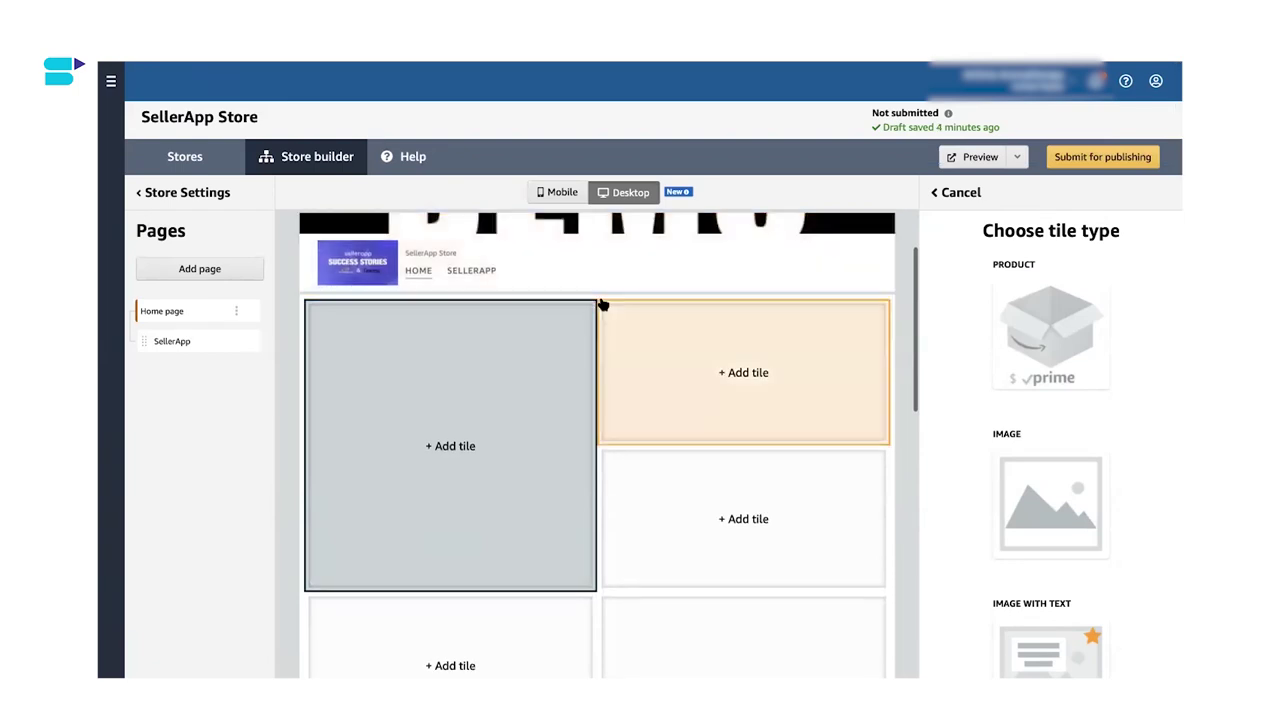
{"action": "scroll", "coordinate": [600, 303], "scroll_direction": "down", "scroll_amount": 1}
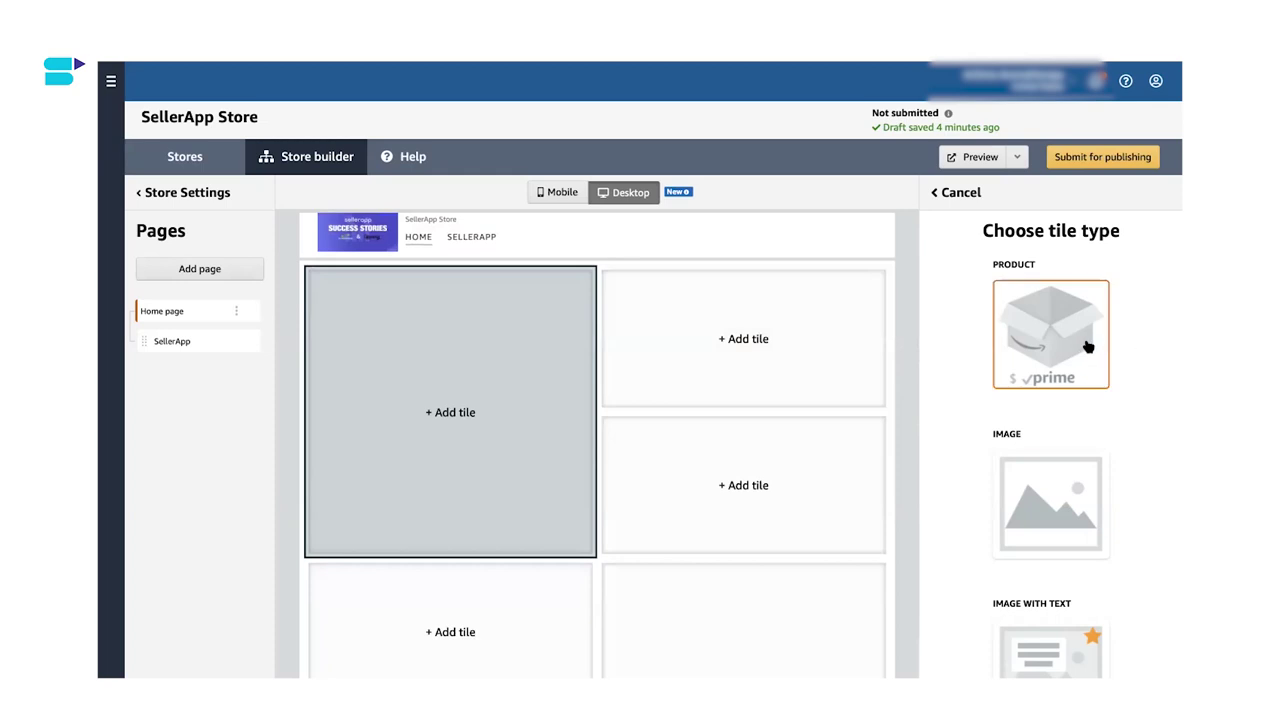
{"action": "scroll", "coordinate": [1008, 346], "scroll_direction": "down", "scroll_amount": 2}
{"action": "scroll", "coordinate": [1044, 405], "scroll_direction": "down", "scroll_amount": 2}
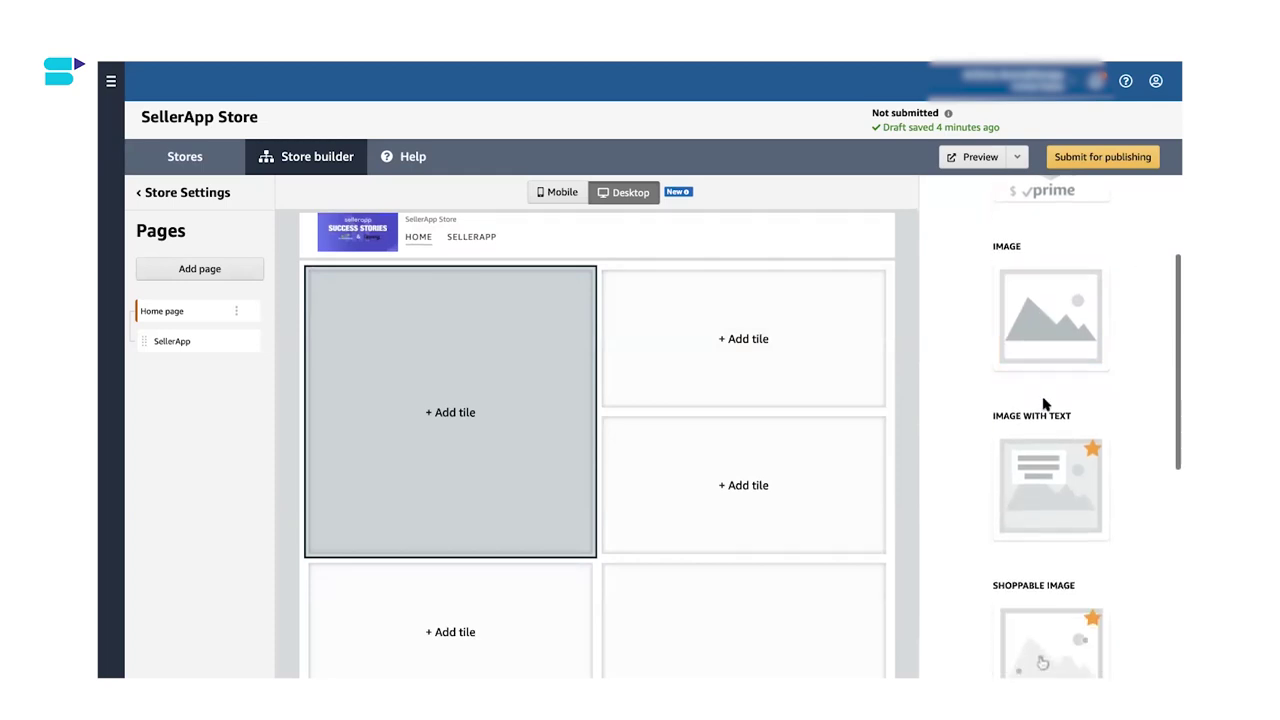
{"action": "scroll", "coordinate": [1047, 440], "scroll_direction": "down", "scroll_amount": 4}
{"action": "scroll", "coordinate": [1057, 286], "scroll_direction": "down", "scroll_amount": 3}
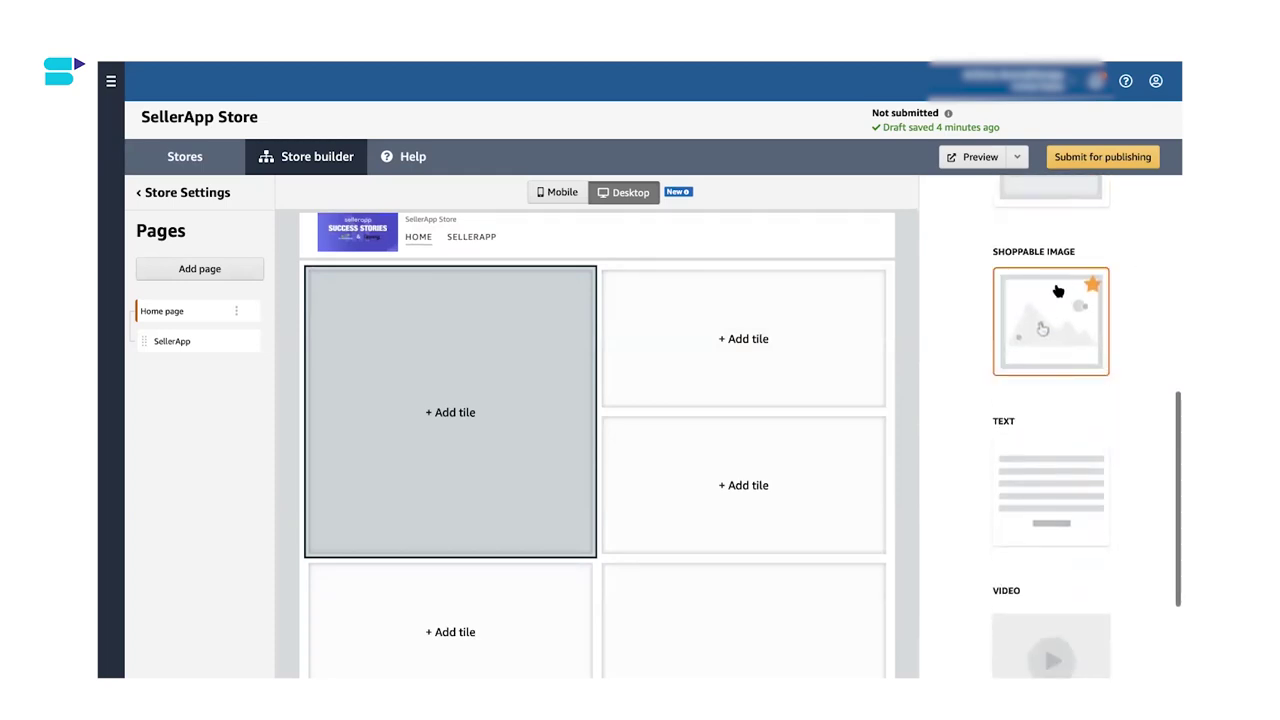
{"action": "scroll", "coordinate": [1057, 288], "scroll_direction": "down", "scroll_amount": 3}
{"action": "scroll", "coordinate": [1045, 460], "scroll_direction": "down", "scroll_amount": 1}
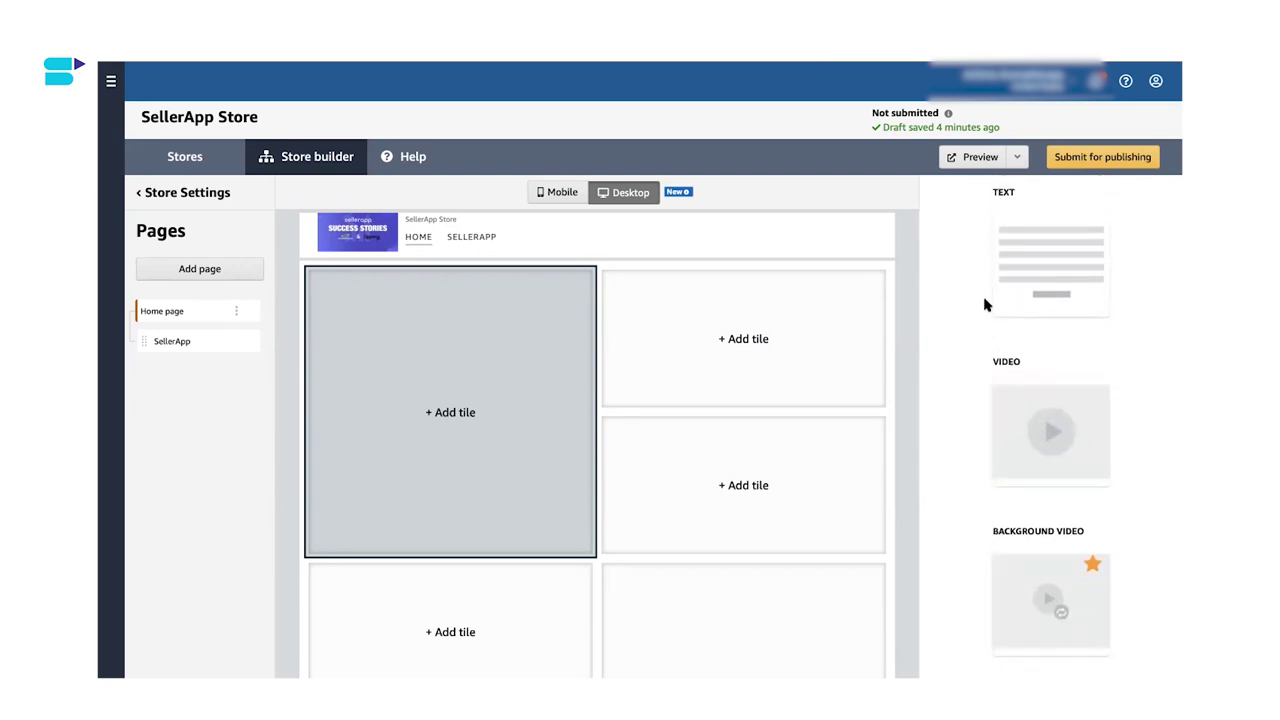
Leave the tile chooser, switch to the SellerApp page and start adding a new section
{"action": "left_click", "coordinate": [200, 351]}
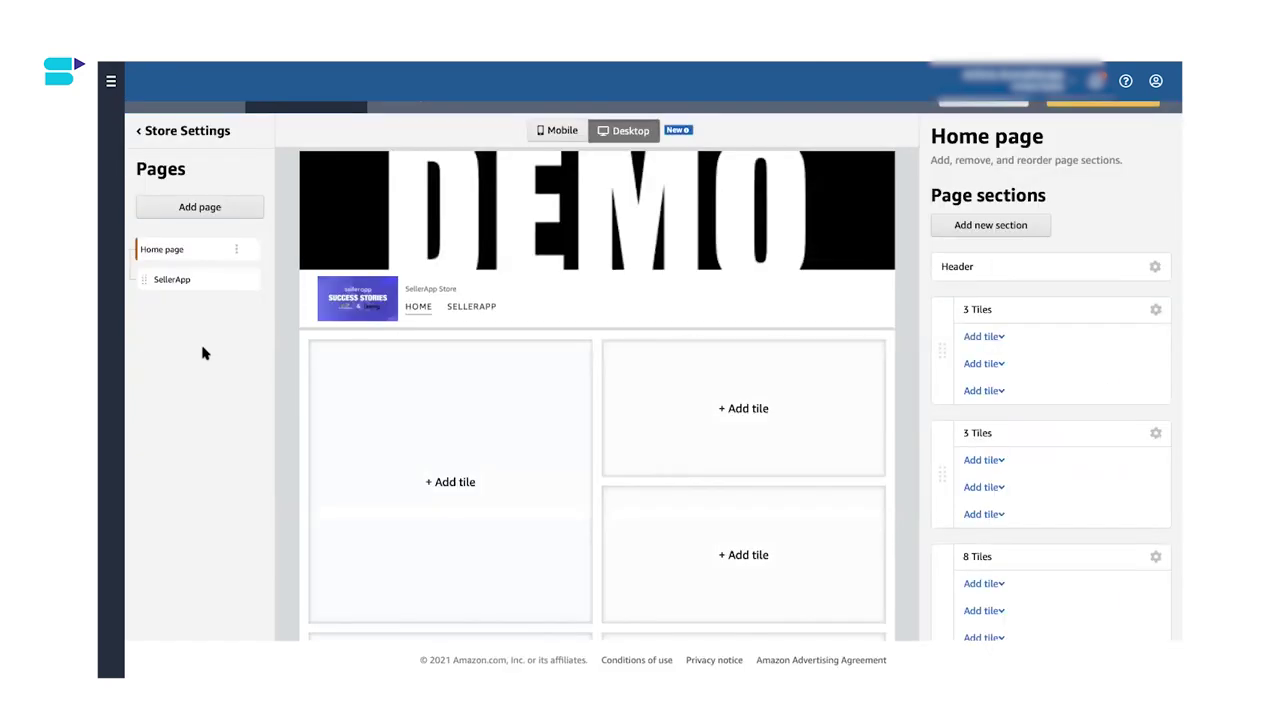
{"action": "left_click", "coordinate": [186, 285]}
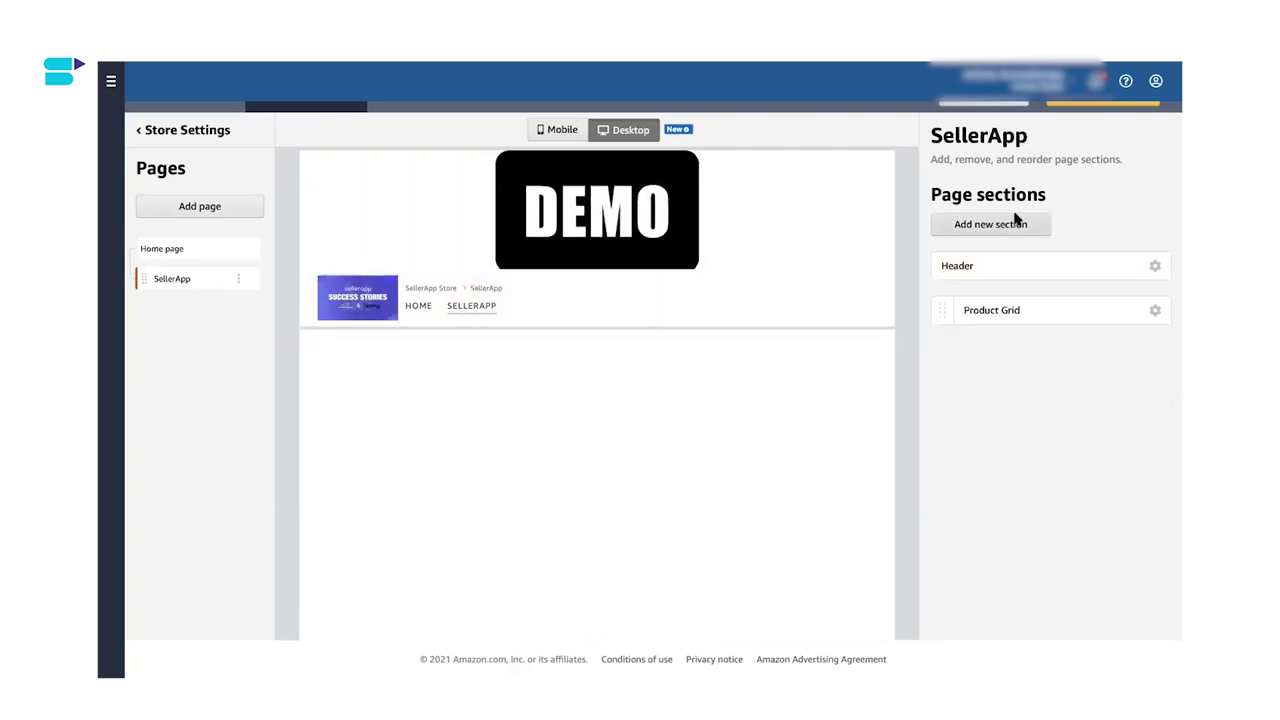
{"action": "left_click", "coordinate": [1014, 222]}
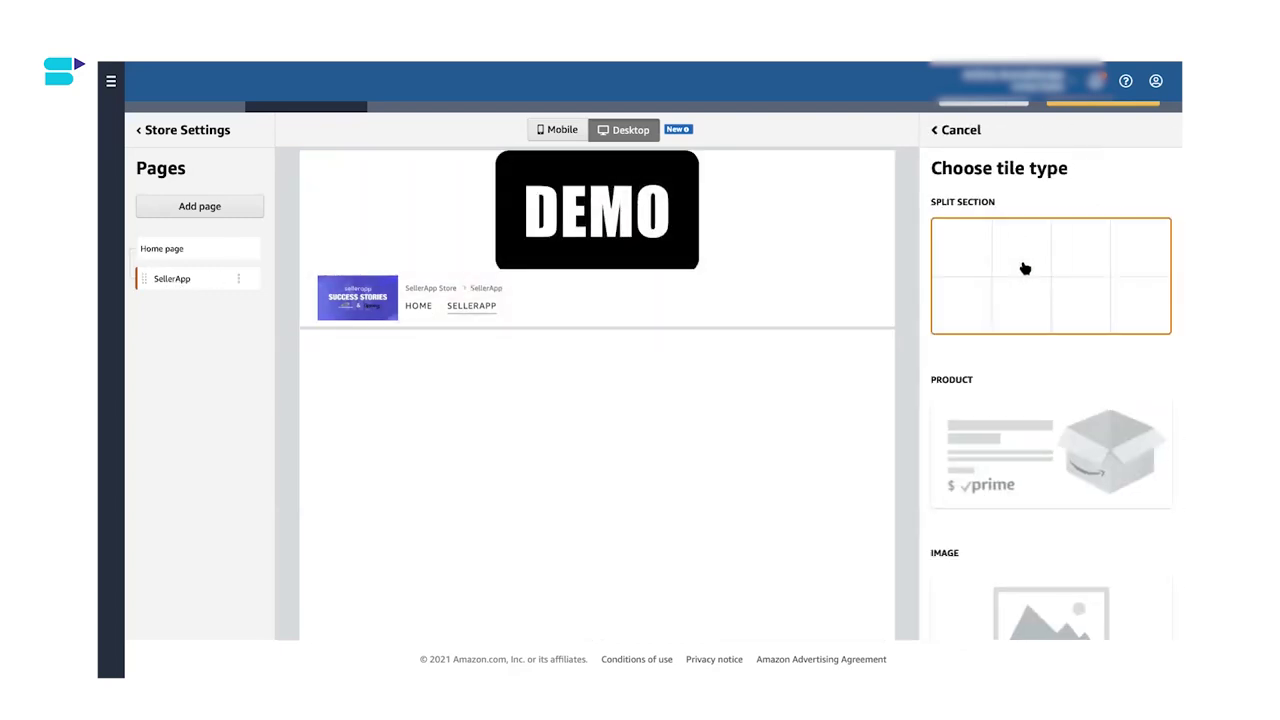
{"action": "scroll", "coordinate": [1020, 266], "scroll_direction": "down", "scroll_amount": 1}
{"action": "scroll", "coordinate": [1033, 284], "scroll_direction": "down", "scroll_amount": 12}
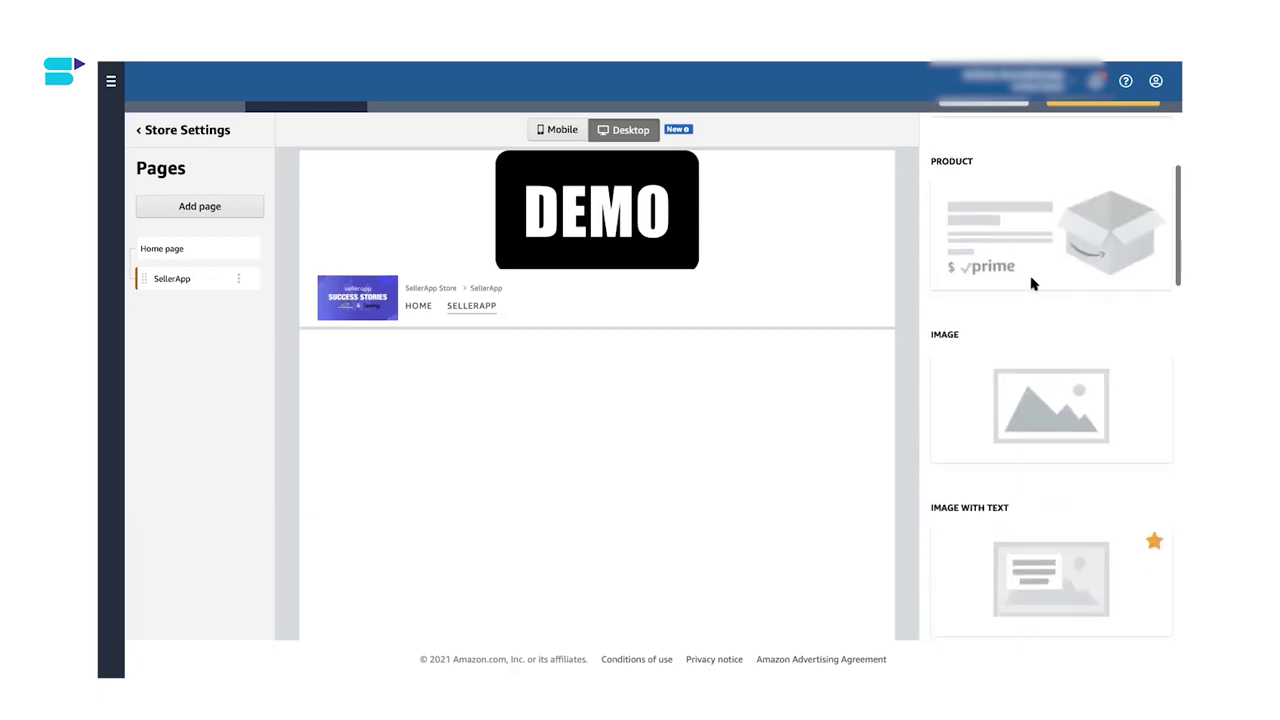
{"action": "scroll", "coordinate": [1033, 284], "scroll_direction": "down", "scroll_amount": 3}
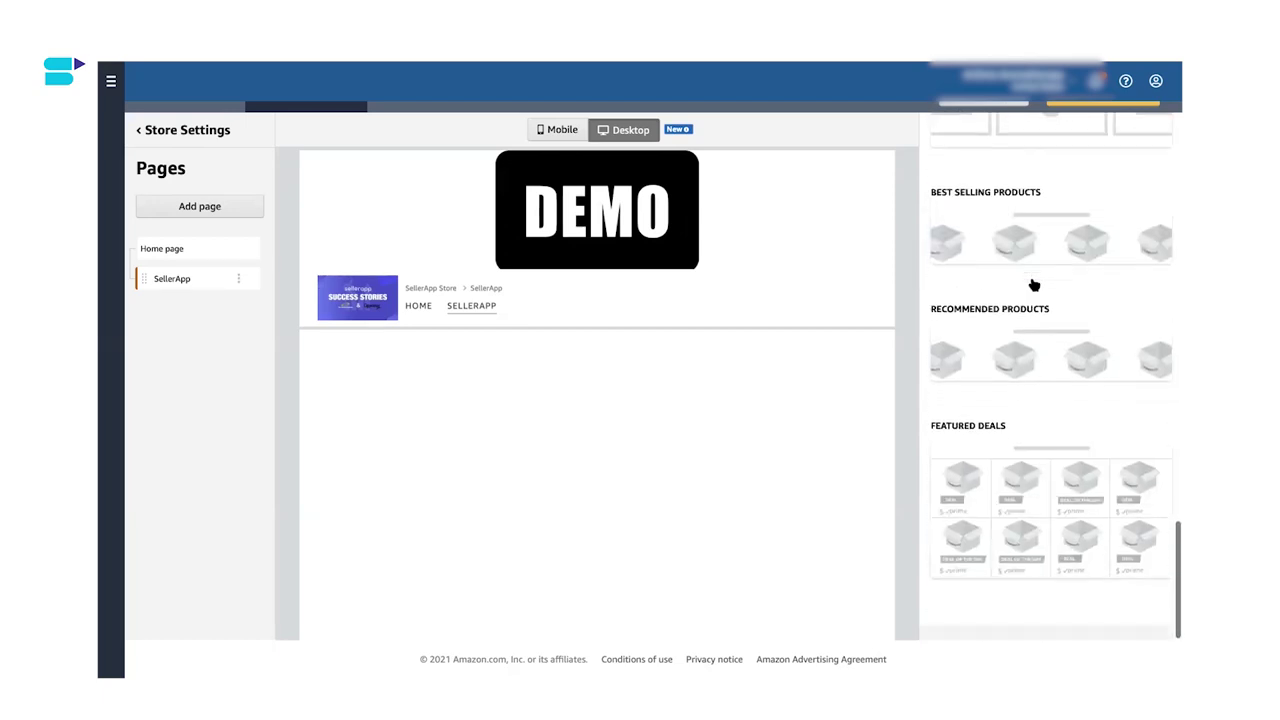
{"action": "scroll", "coordinate": [1033, 284], "scroll_direction": "up", "scroll_amount": 10}
{"action": "scroll", "coordinate": [1034, 286], "scroll_direction": "up", "scroll_amount": 5}
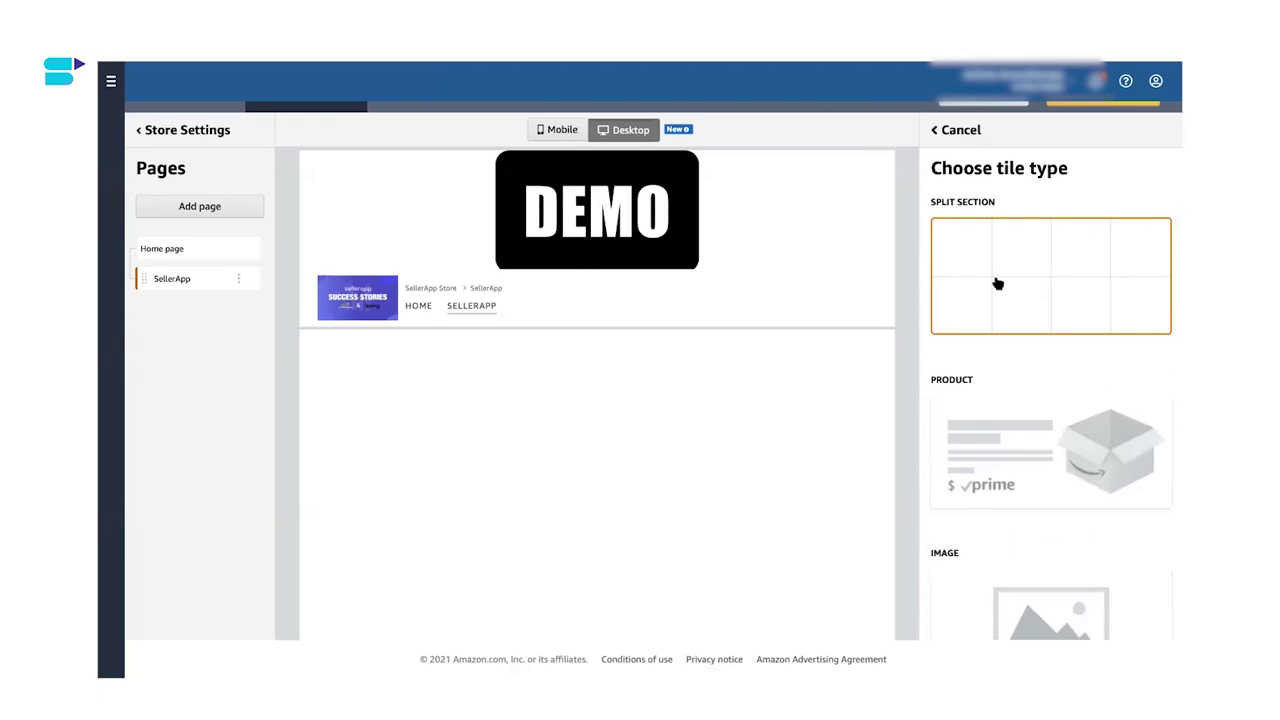
Make the new section a Split Section with the 7-tile desktop layout
{"action": "left_click", "coordinate": [1056, 266]}
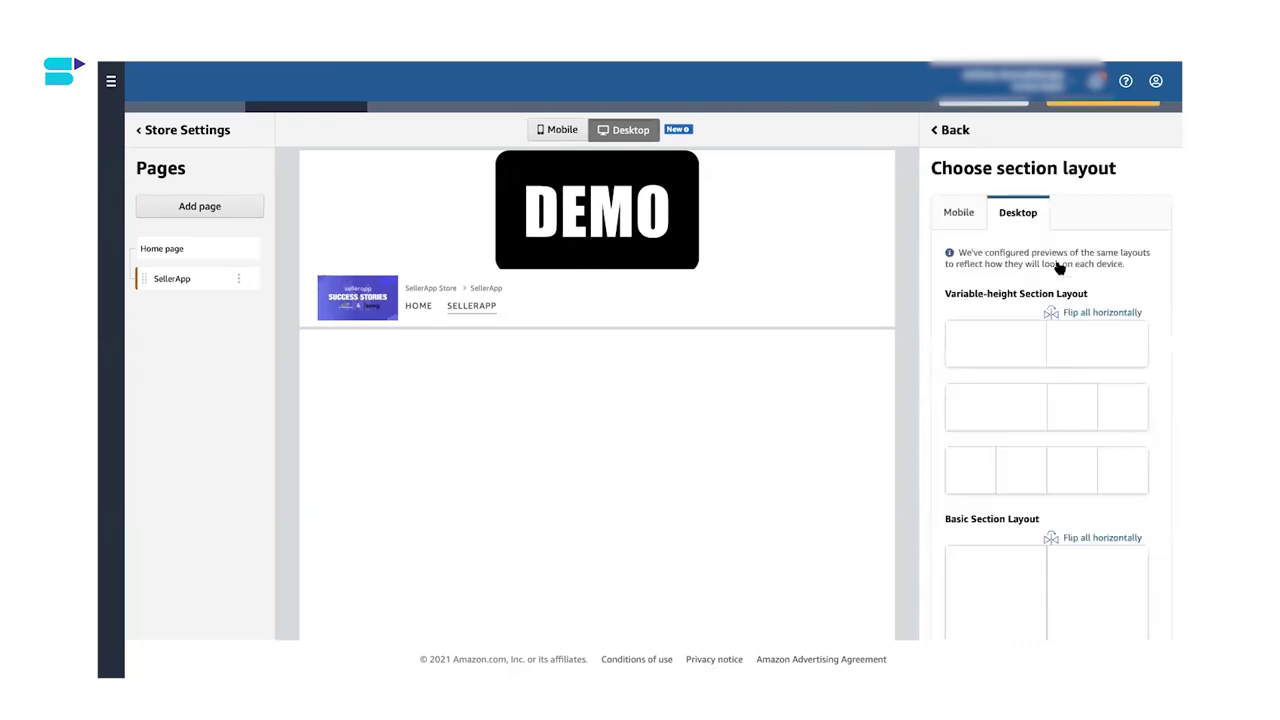
{"action": "scroll", "coordinate": [1040, 292], "scroll_direction": "down", "scroll_amount": 5}
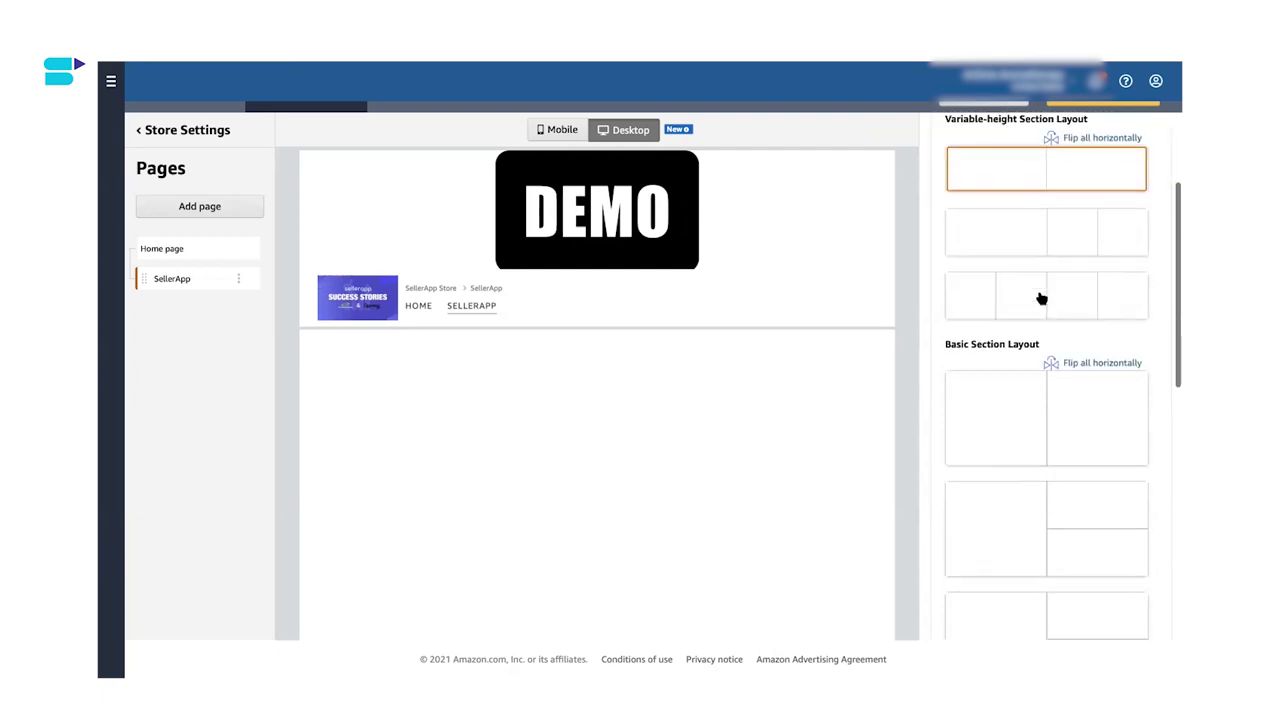
{"action": "scroll", "coordinate": [1041, 298], "scroll_direction": "down", "scroll_amount": 2}
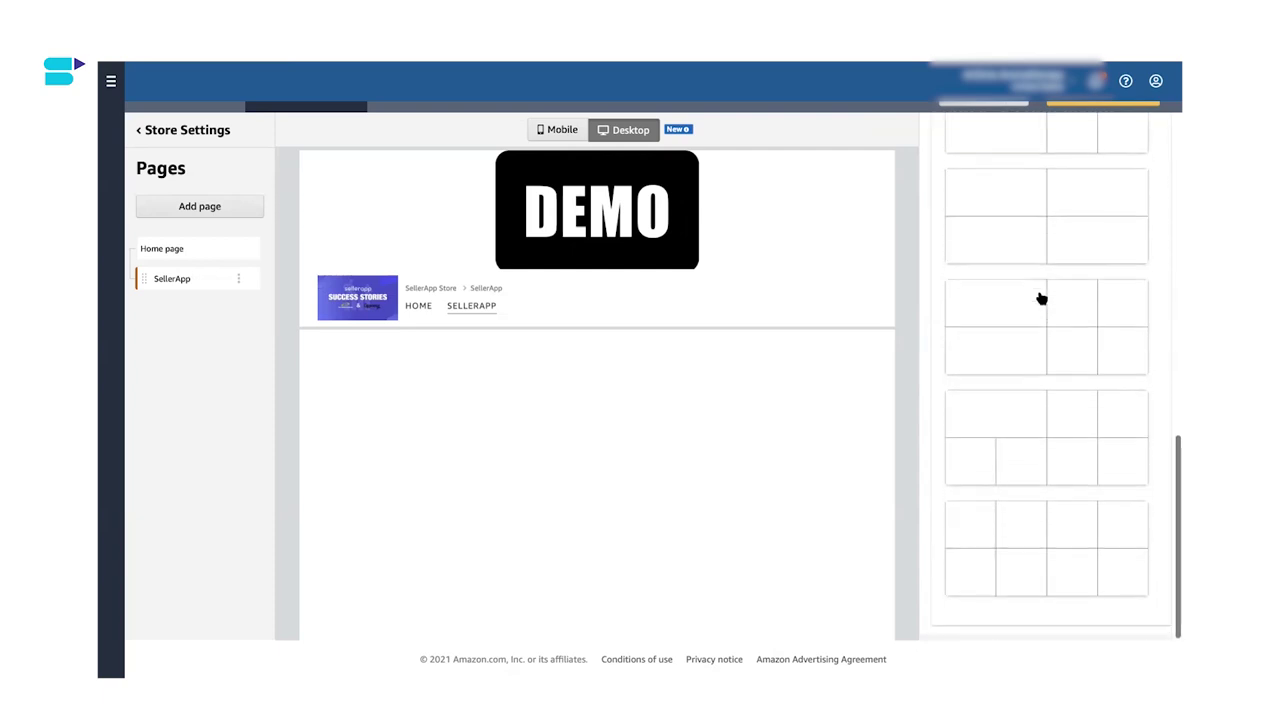
{"action": "left_click", "coordinate": [1053, 444]}
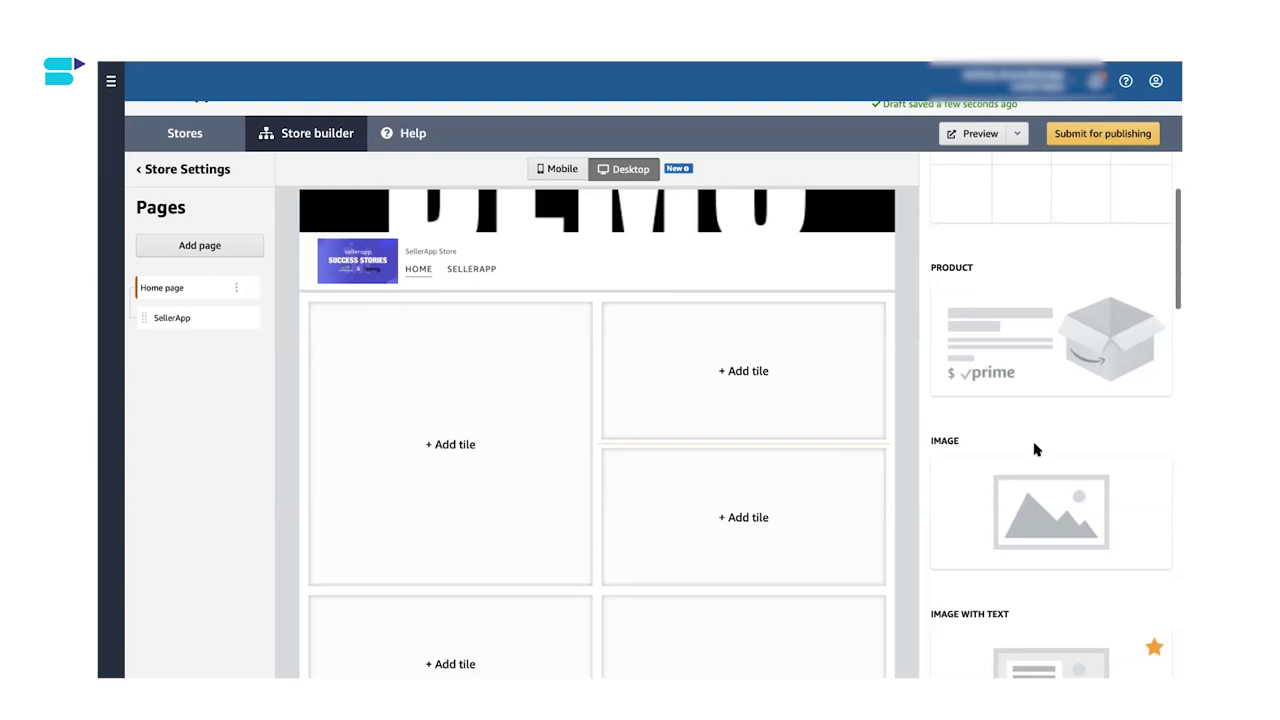
{"action": "scroll", "coordinate": [1035, 450], "scroll_direction": "down", "scroll_amount": 2}
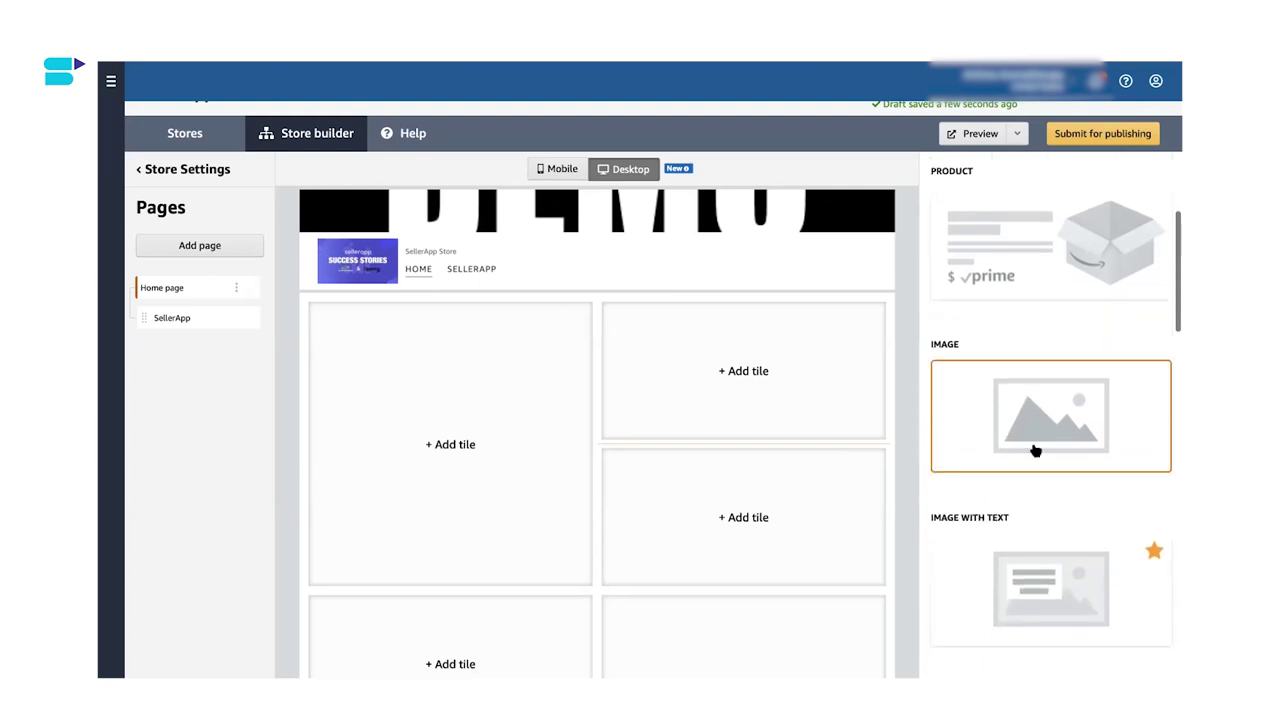
{"action": "scroll", "coordinate": [1035, 450], "scroll_direction": "down", "scroll_amount": 4}
{"action": "scroll", "coordinate": [1035, 450], "scroll_direction": "up", "scroll_amount": 6}
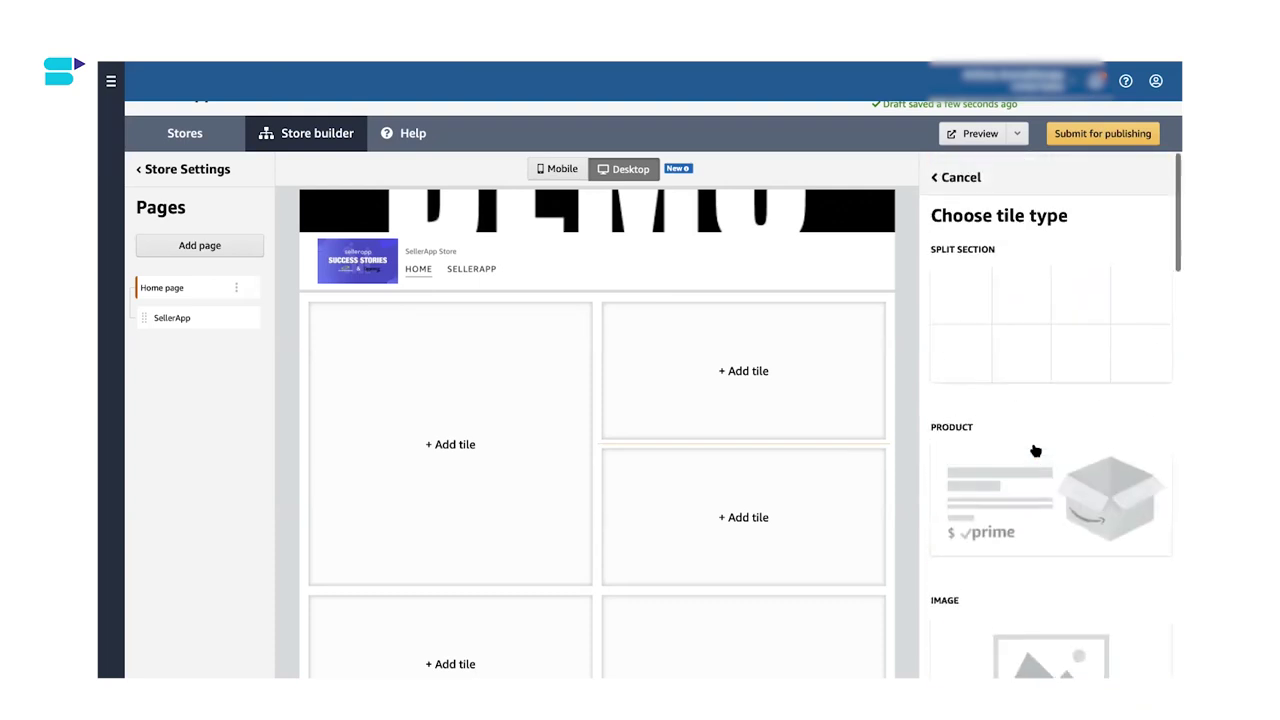
{"action": "scroll", "coordinate": [1035, 450], "scroll_direction": "down", "scroll_amount": 8}
{"action": "scroll", "coordinate": [1035, 450], "scroll_direction": "down", "scroll_amount": 10}
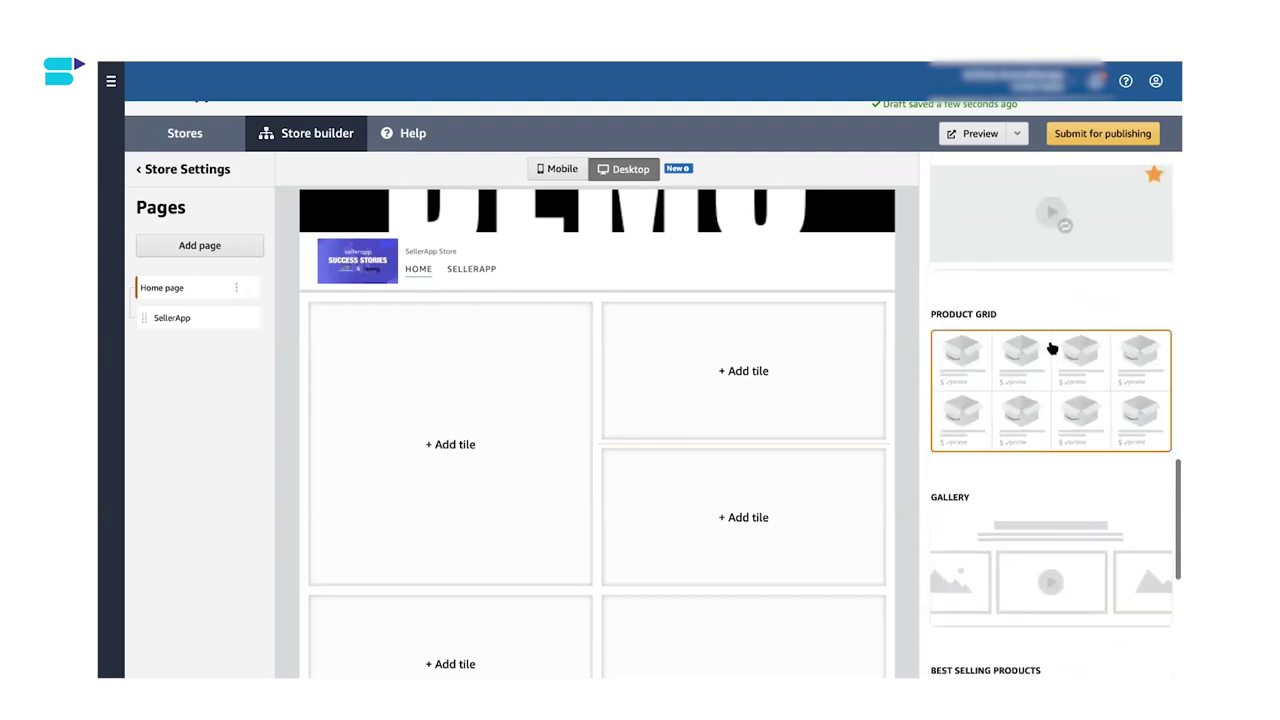
{"action": "scroll", "coordinate": [1052, 348], "scroll_direction": "down", "scroll_amount": 3}
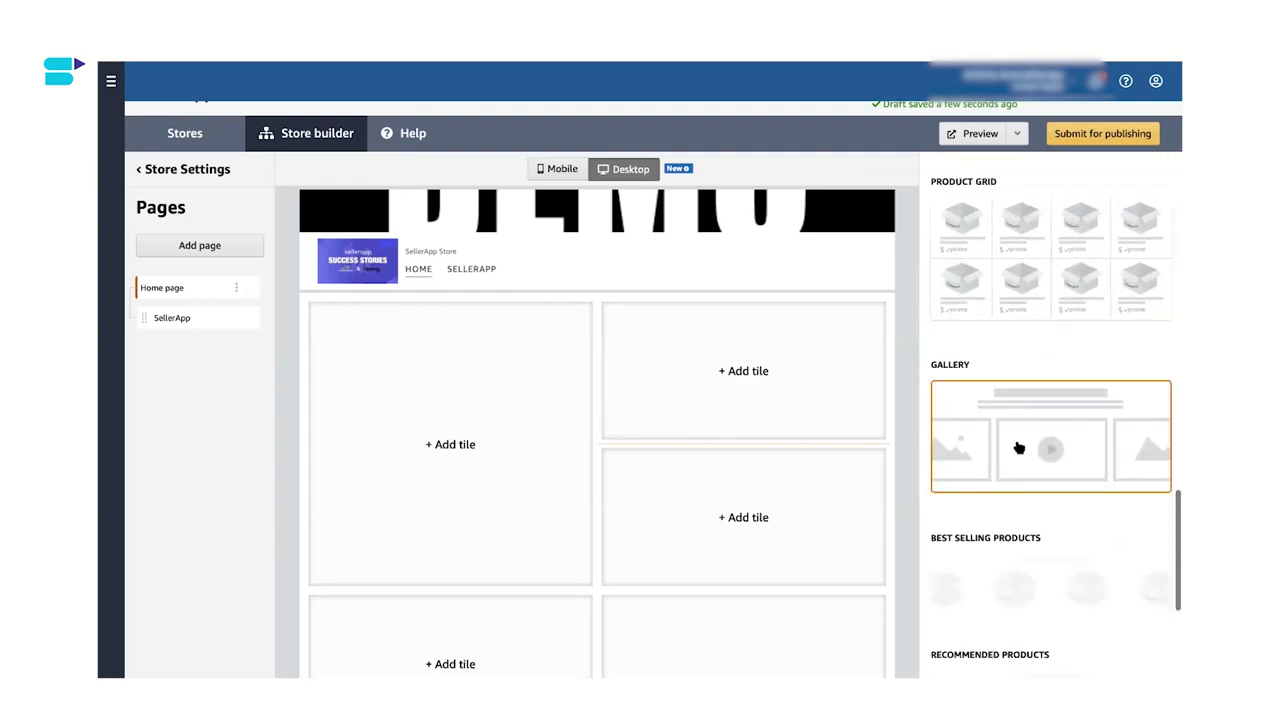
{"action": "scroll", "coordinate": [1018, 447], "scroll_direction": "down", "scroll_amount": 1}
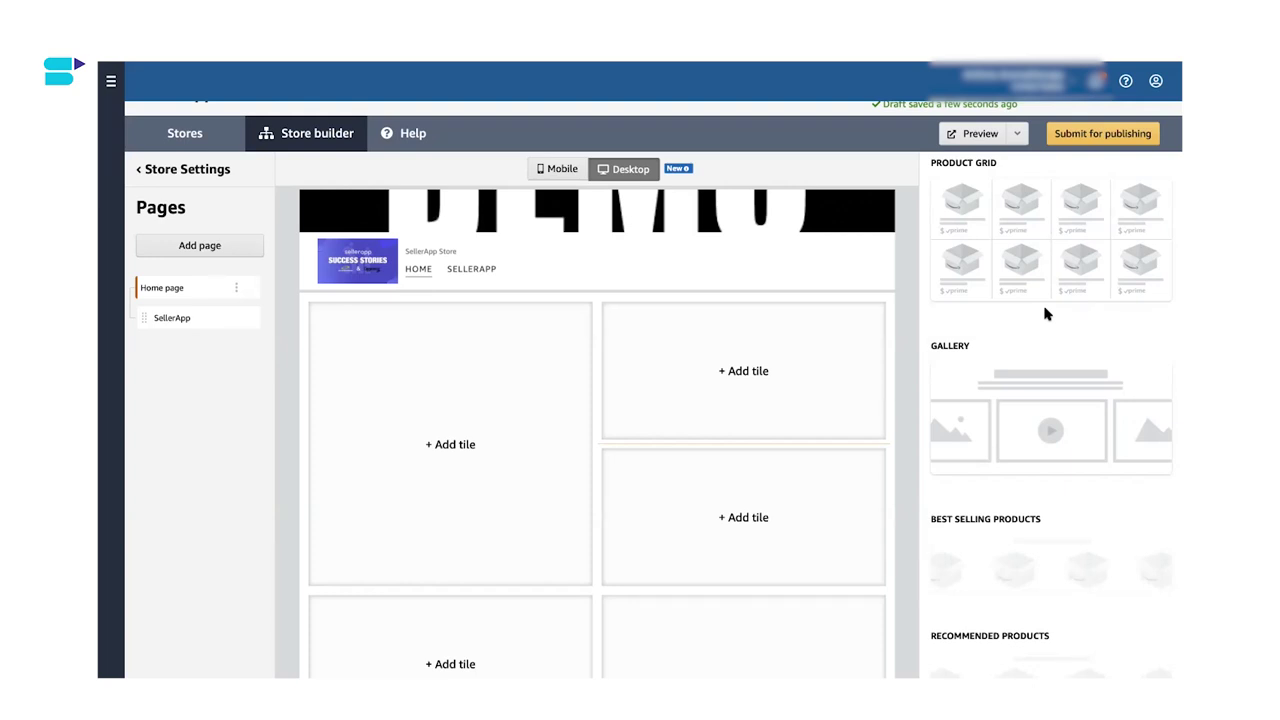
{"action": "scroll", "coordinate": [814, 342], "scroll_direction": "down", "scroll_amount": 5}
{"action": "scroll", "coordinate": [790, 343], "scroll_direction": "down", "scroll_amount": 1}
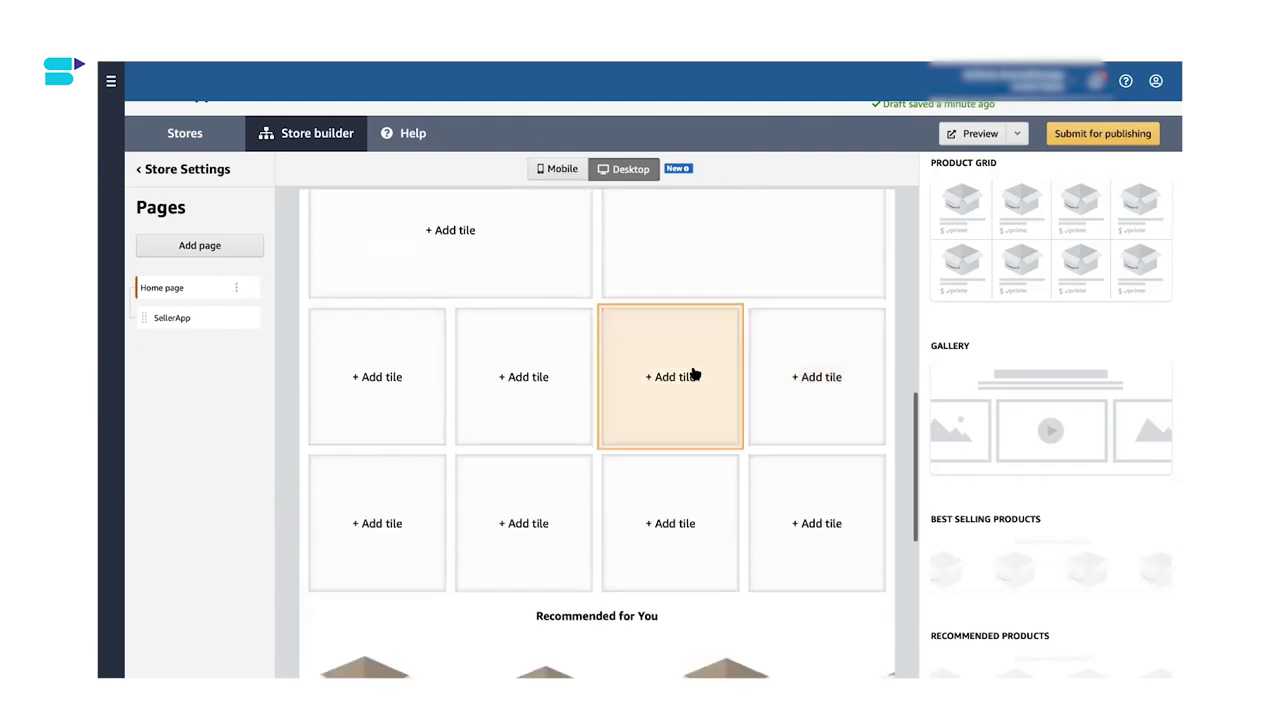
{"action": "scroll", "coordinate": [694, 371], "scroll_direction": "down", "scroll_amount": 4}
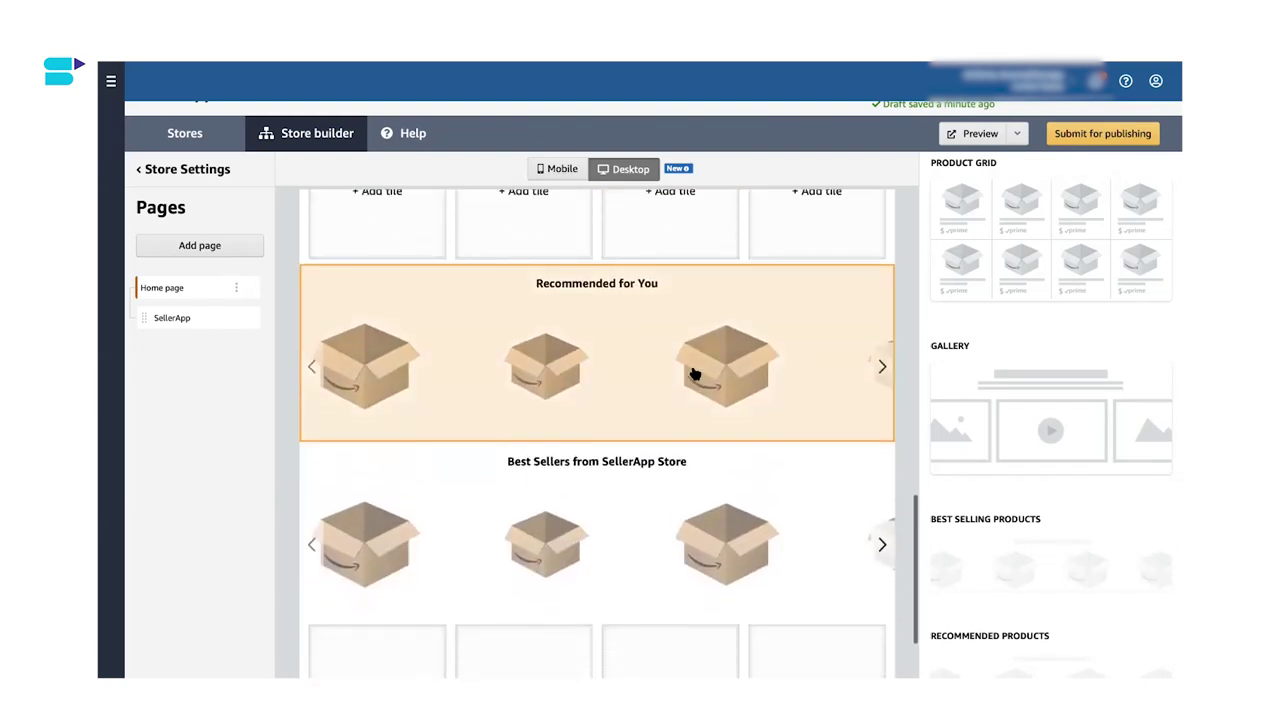
{"action": "scroll", "coordinate": [695, 373], "scroll_direction": "up", "scroll_amount": 5}
{"action": "scroll", "coordinate": [695, 373], "scroll_direction": "up", "scroll_amount": 3}
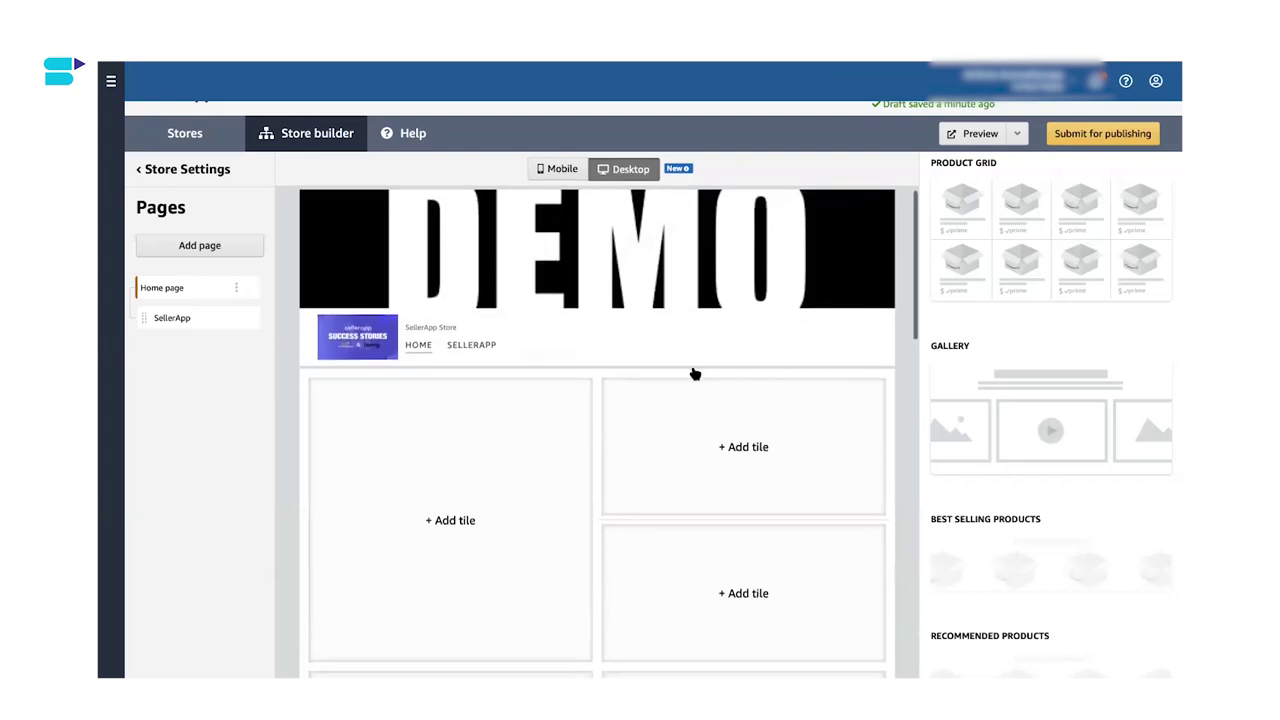
{"action": "scroll", "coordinate": [838, 298], "scroll_direction": "up", "scroll_amount": 1}
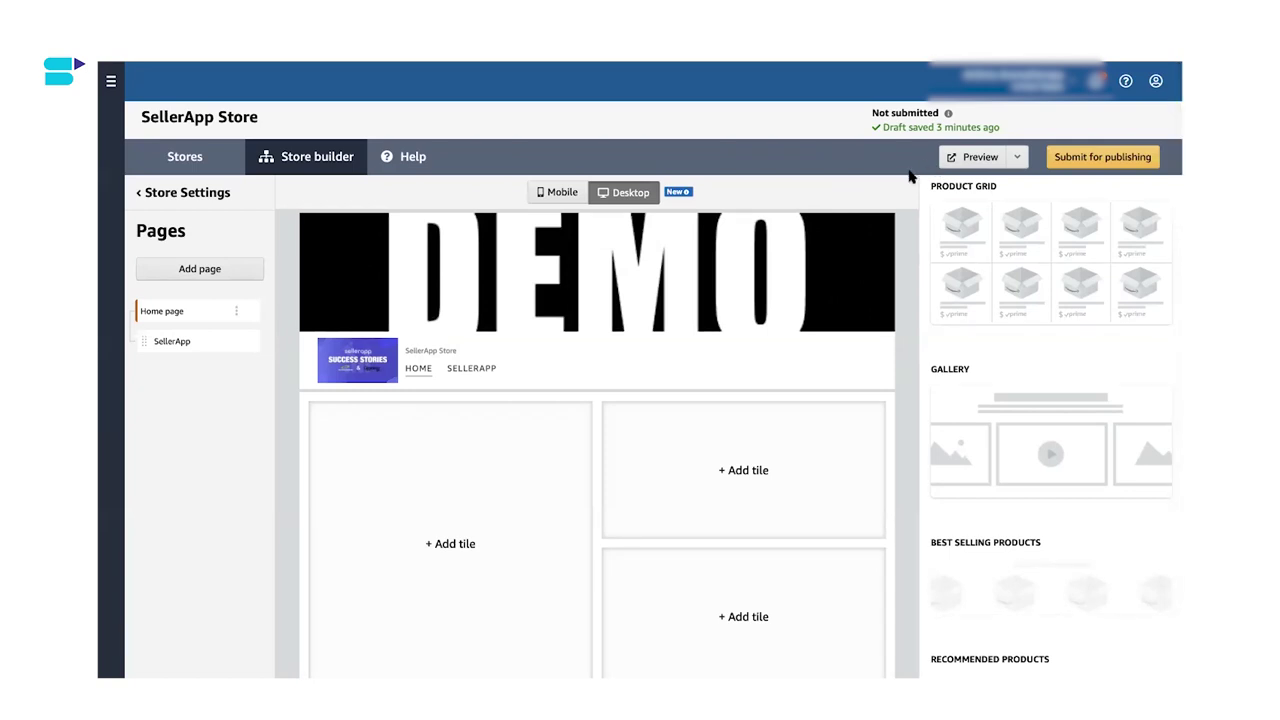
{"action": "left_click", "coordinate": [1018, 161]}
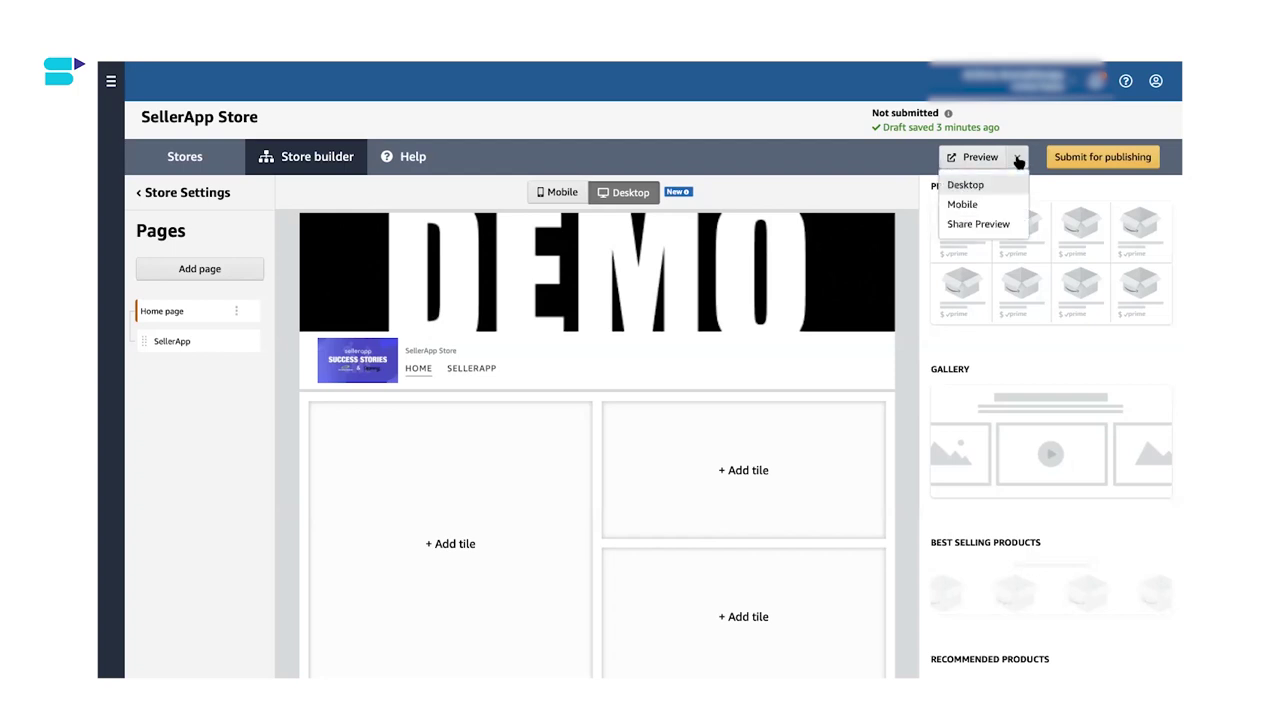
{"action": "left_click", "coordinate": [963, 205]}
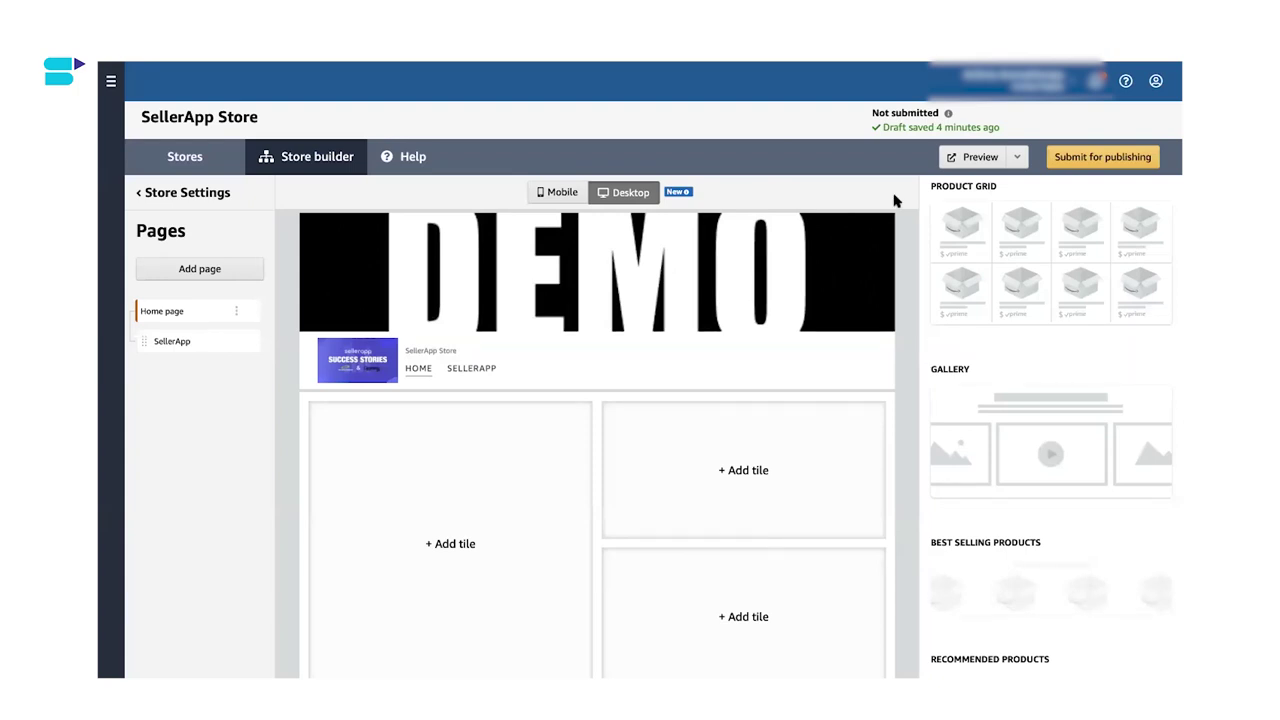
Switch the Home page canvas to Mobile view and show the Help resources list
{"action": "left_click", "coordinate": [557, 192]}
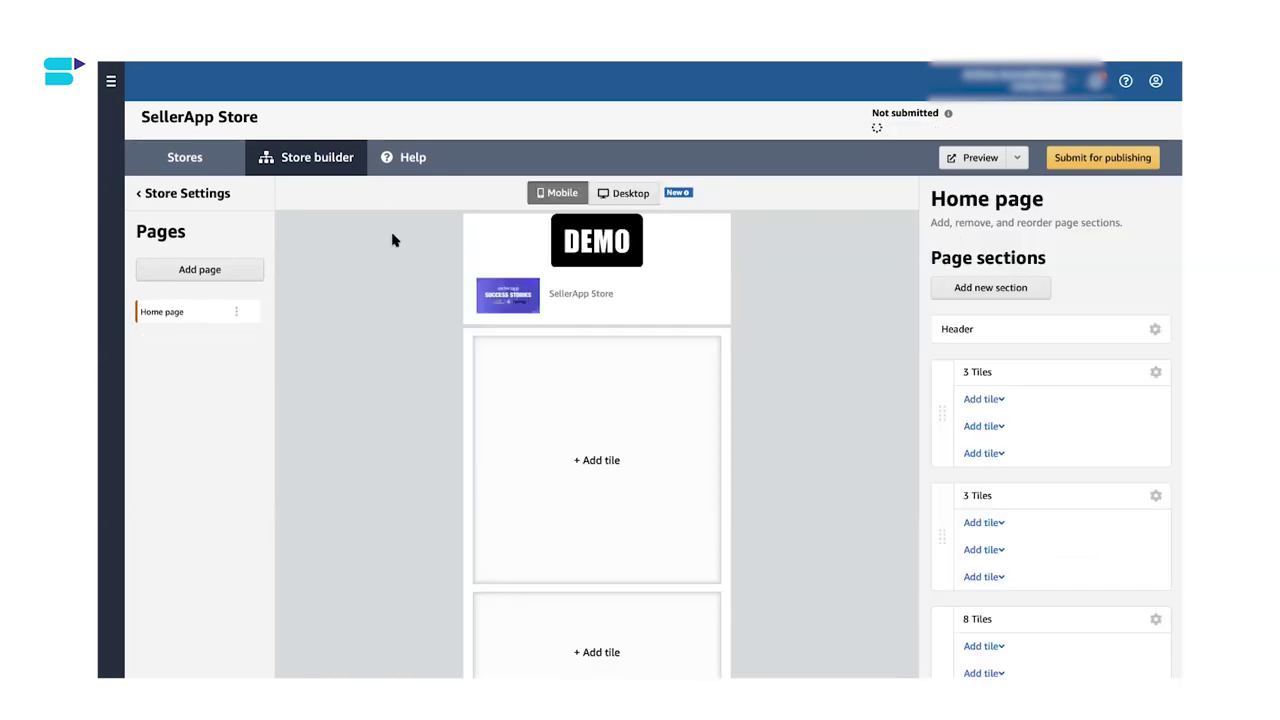
{"action": "left_click", "coordinate": [398, 150]}
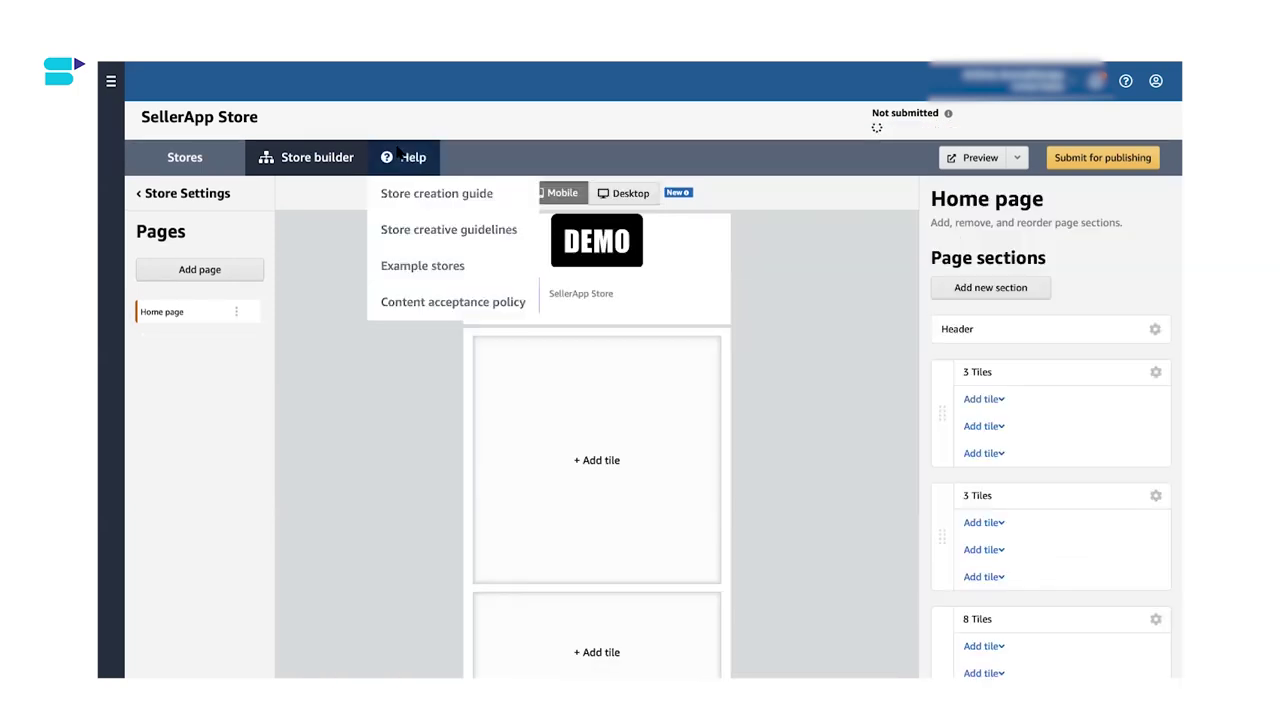